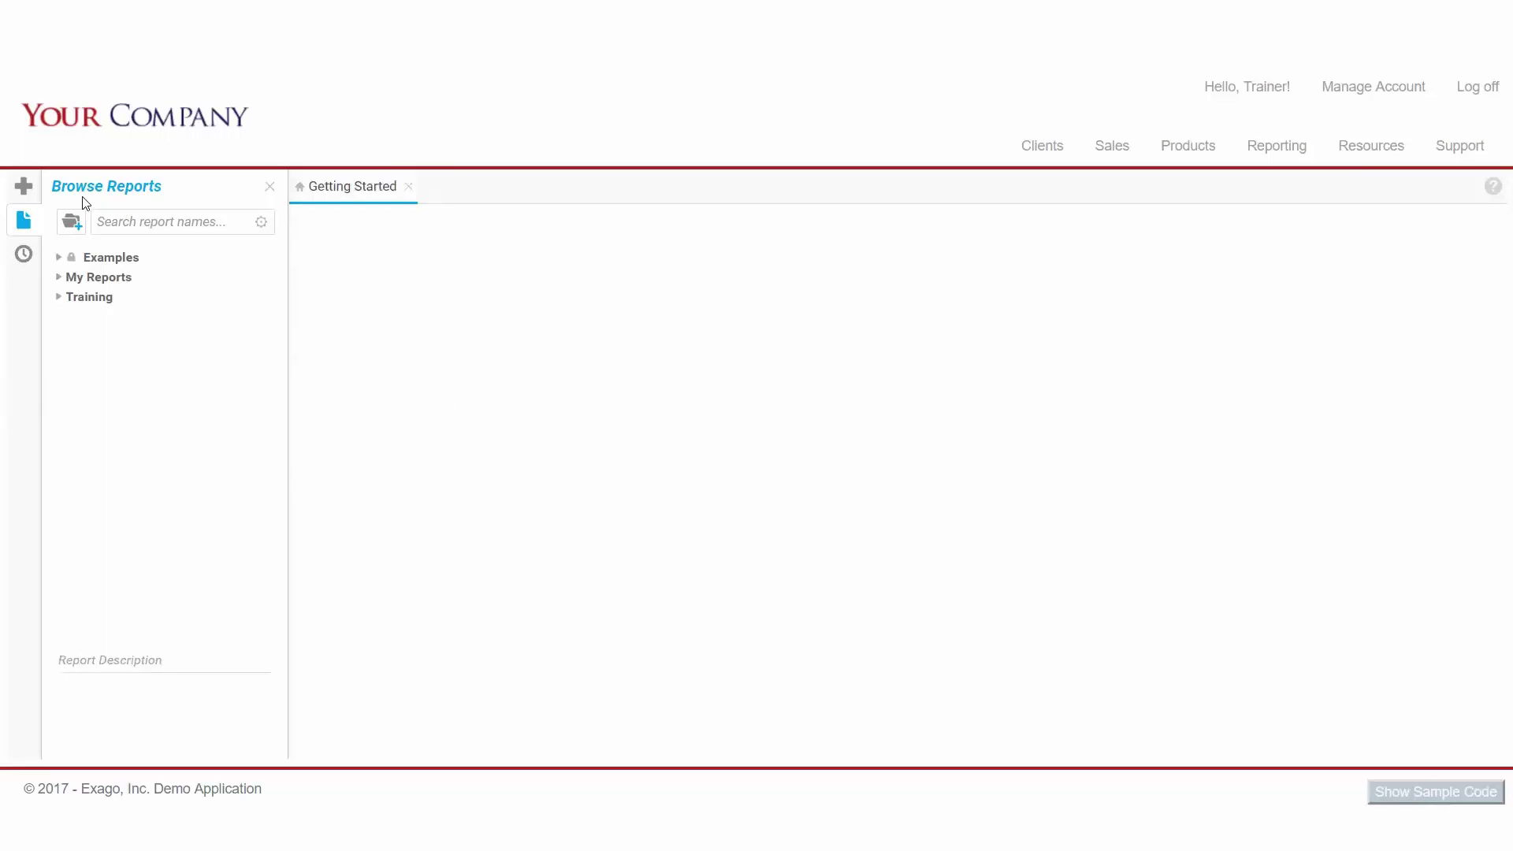
Step: Open the new-report menu listing ExpressView, Advanced Report, Crosstab Report, Dashboard and Chained Report
click(24, 189)
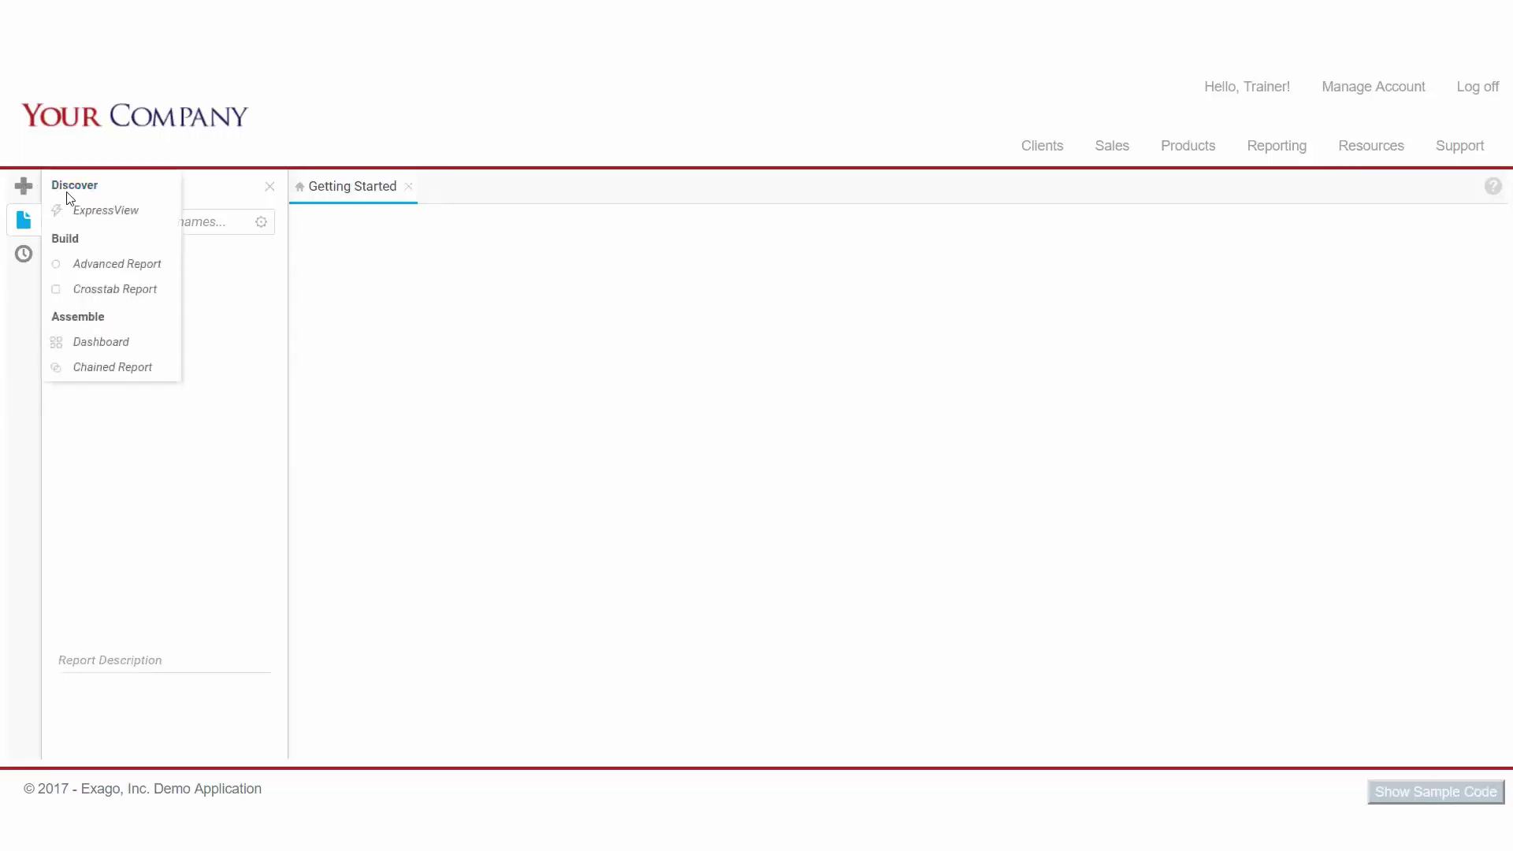
Step: Create an Advanced Report 'Advanced Report Example' in My Reports, described 'This is an example advanced report.'
click(123, 265)
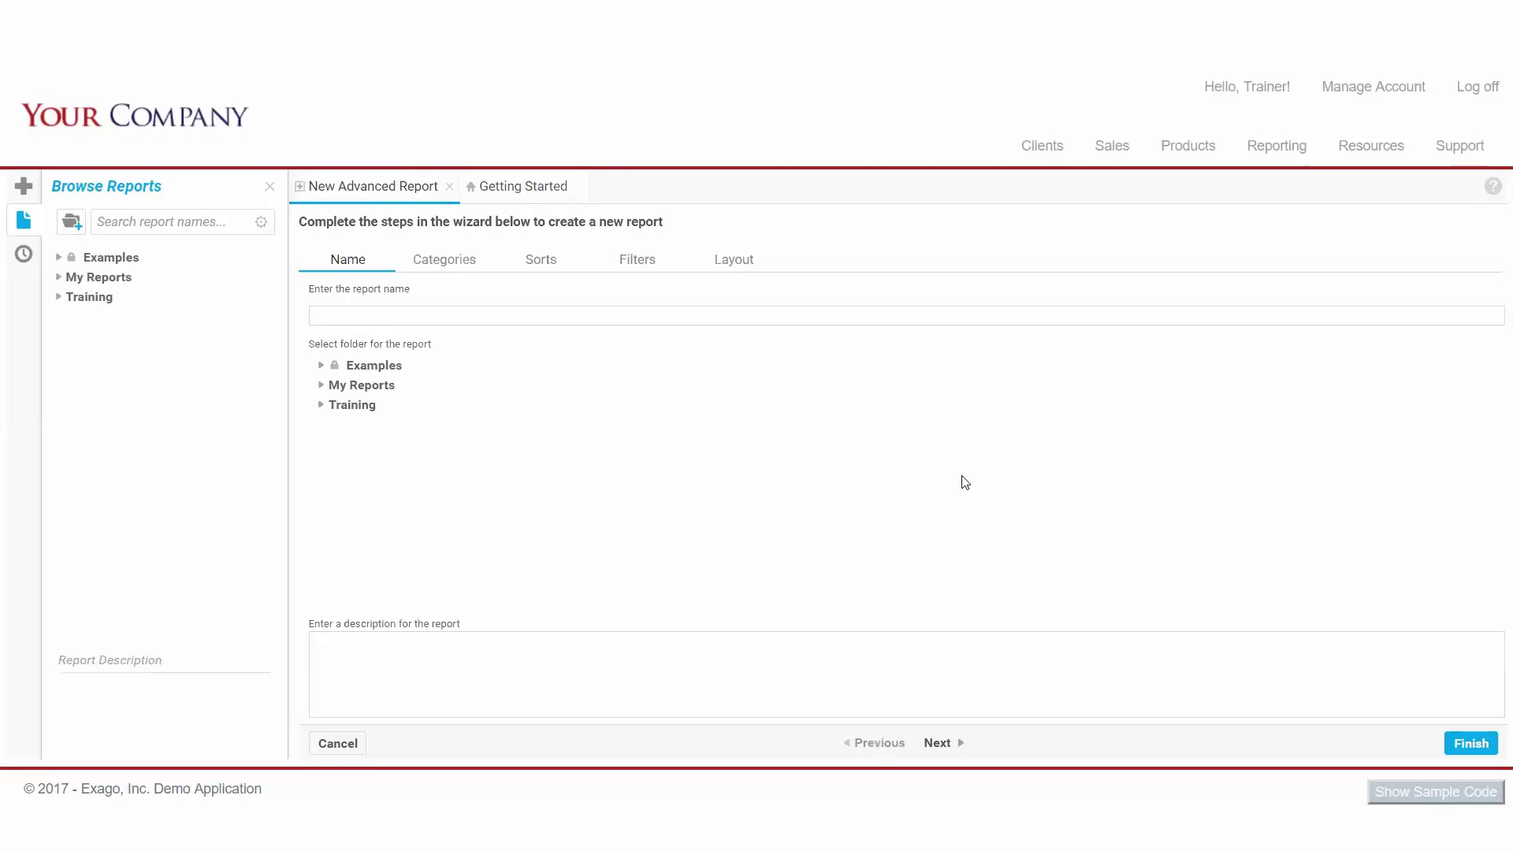
click(627, 315)
text(Advanced )
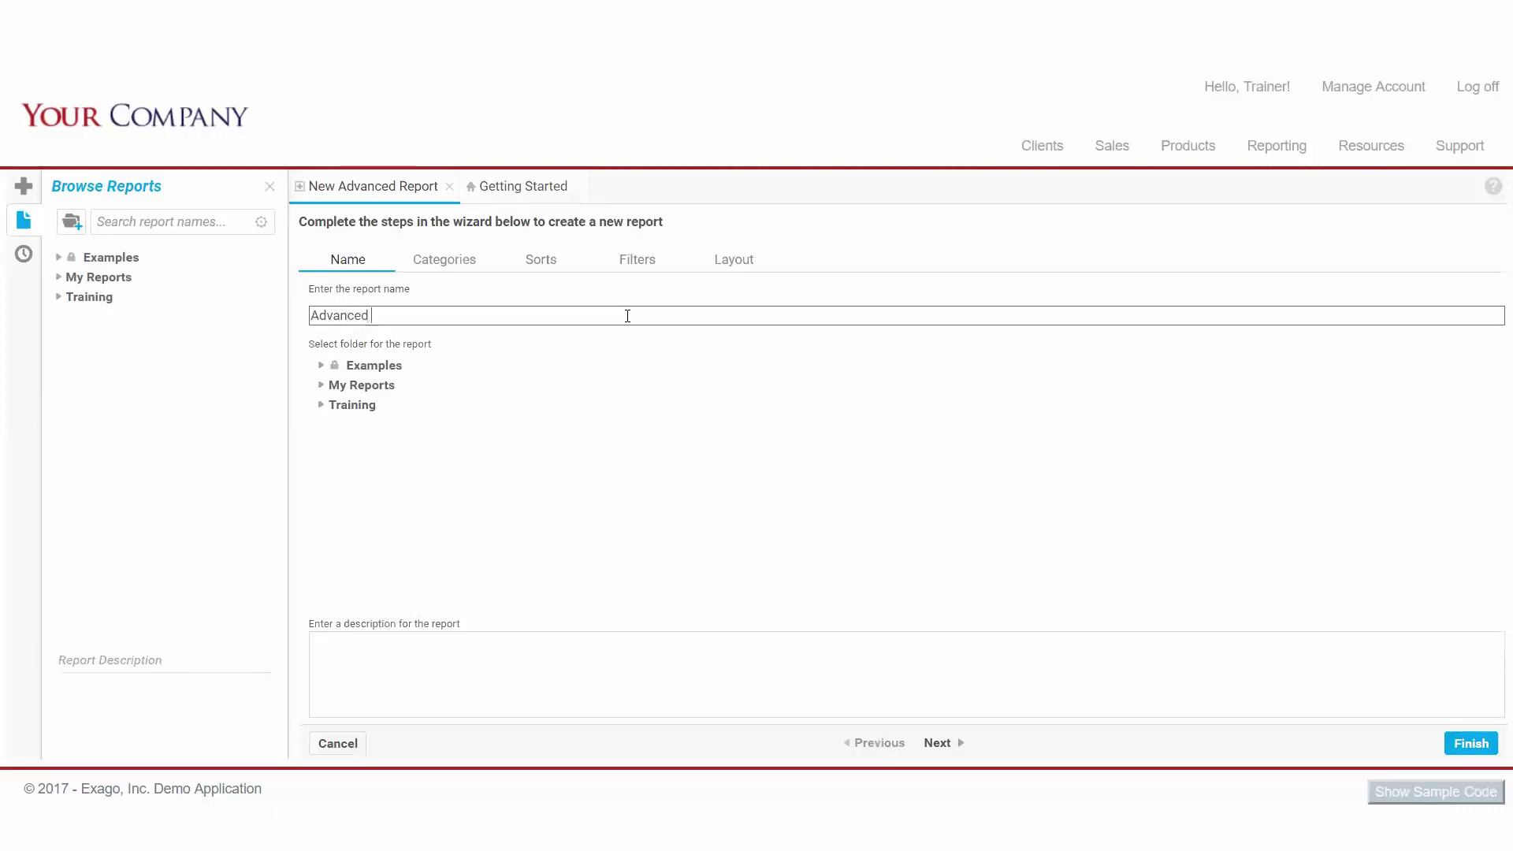
text(Report Example)
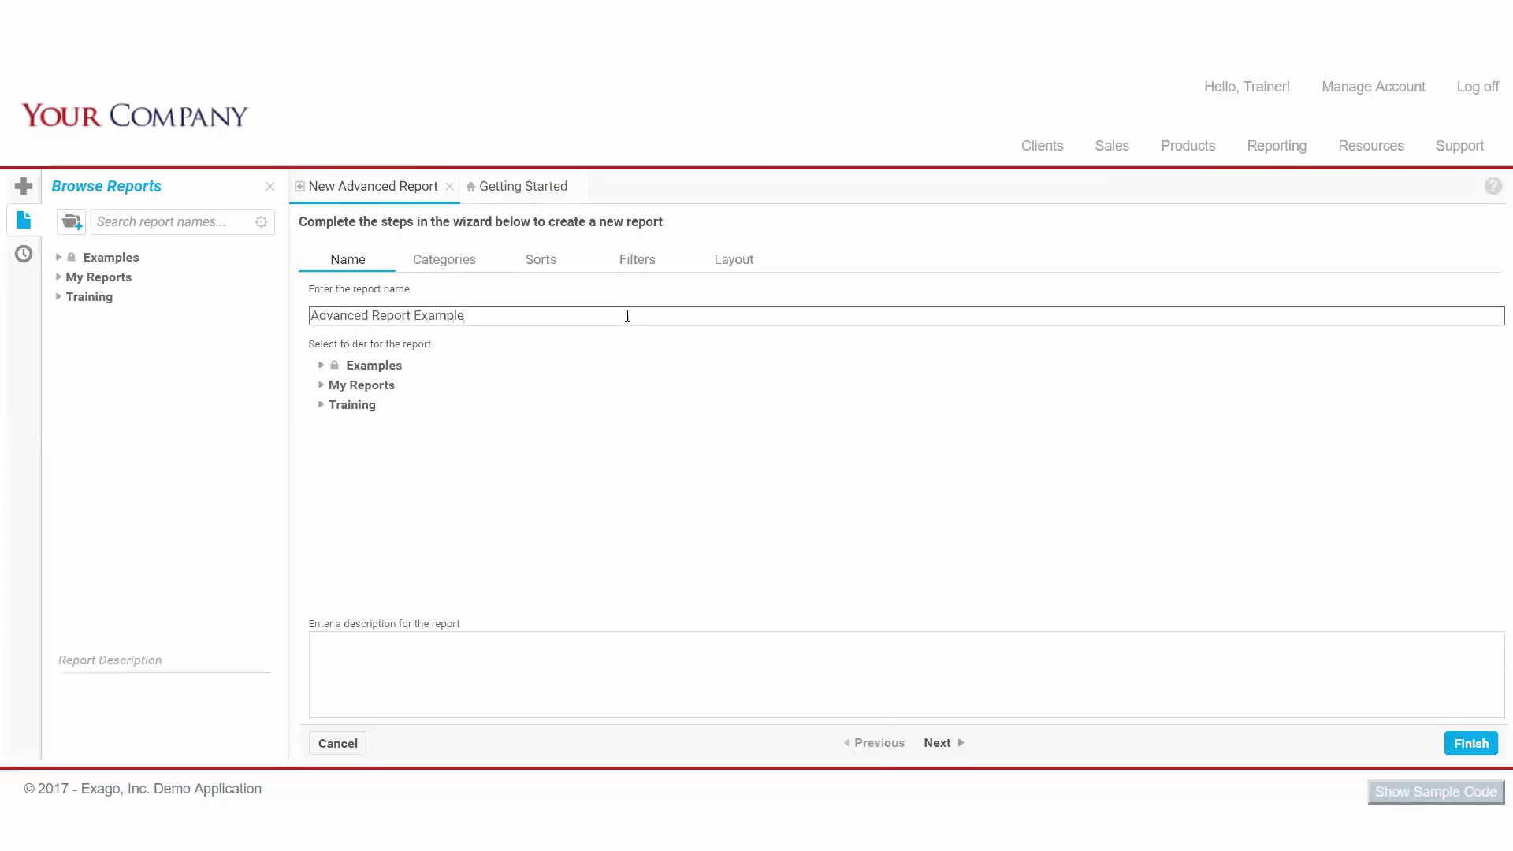
click(398, 386)
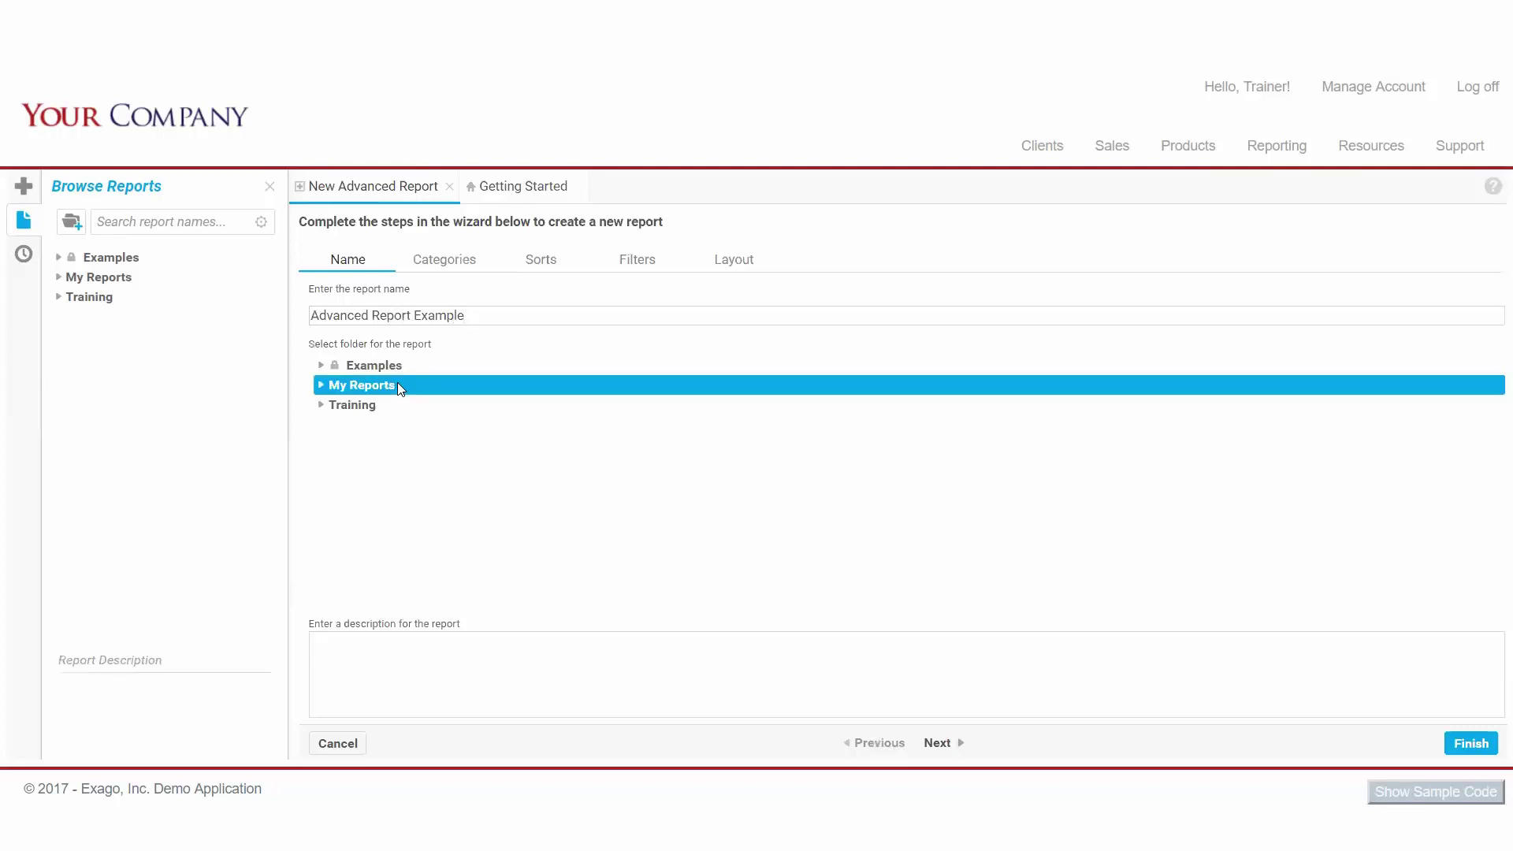
click(445, 680)
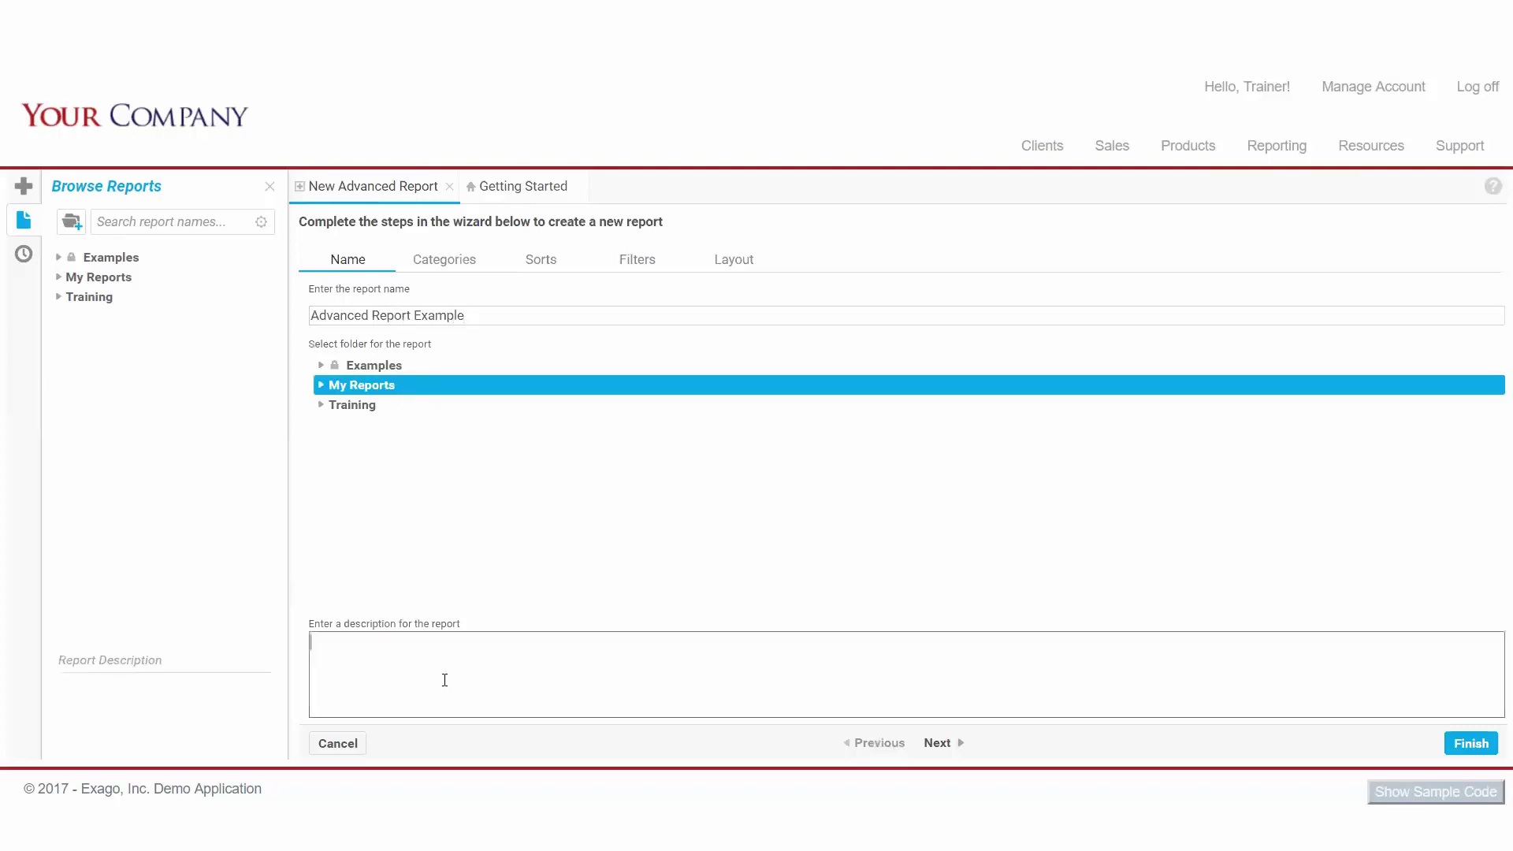
text(This is an example advanced r)
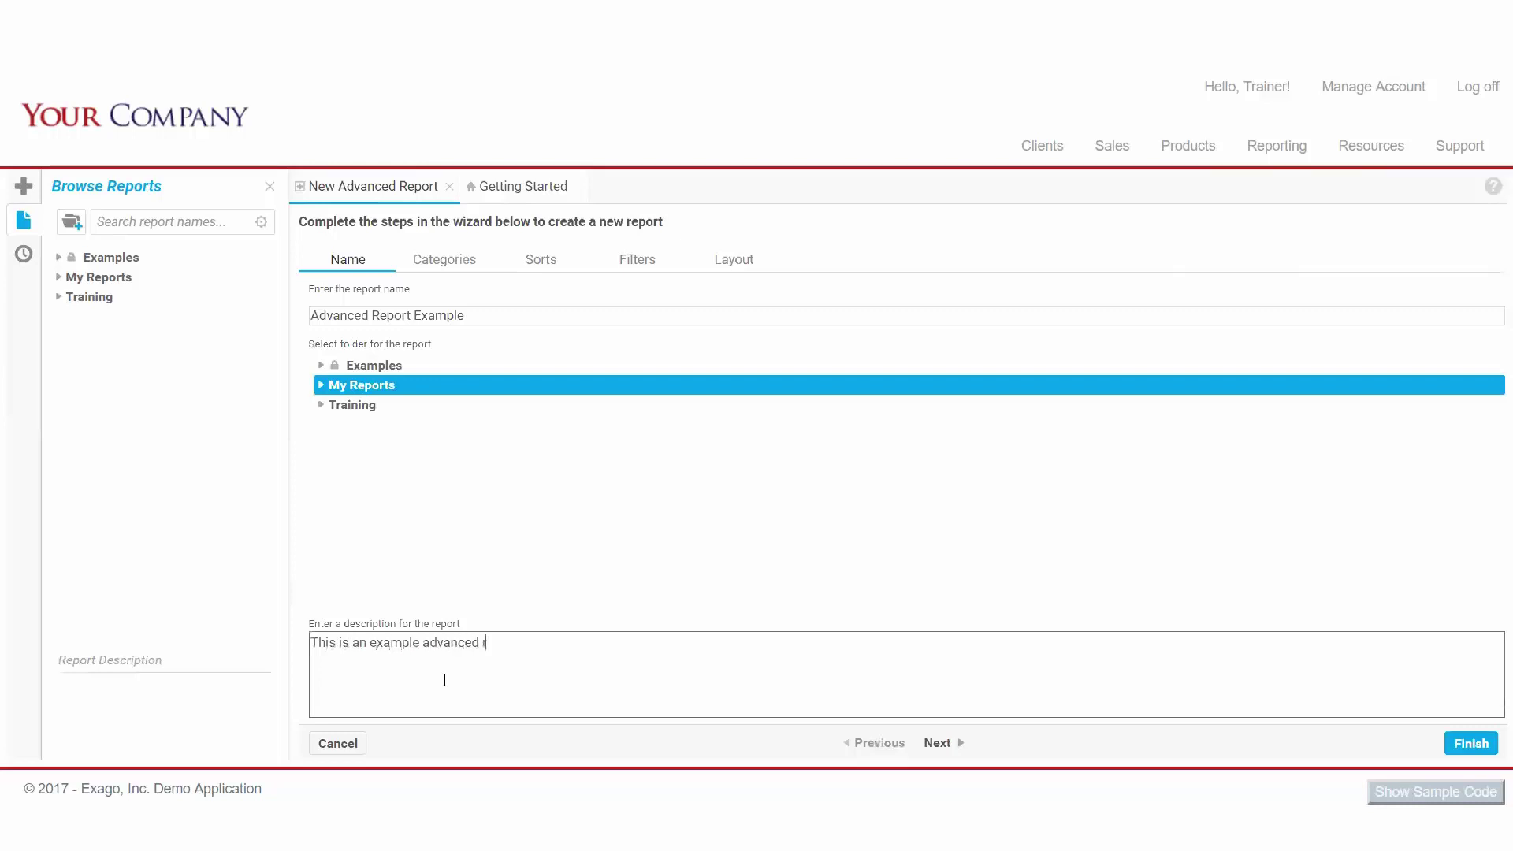
text(eport.)
Step: Preview the Northwind Employees fields, then add Employees, Orders and Order Detail as report categories
click(950, 746)
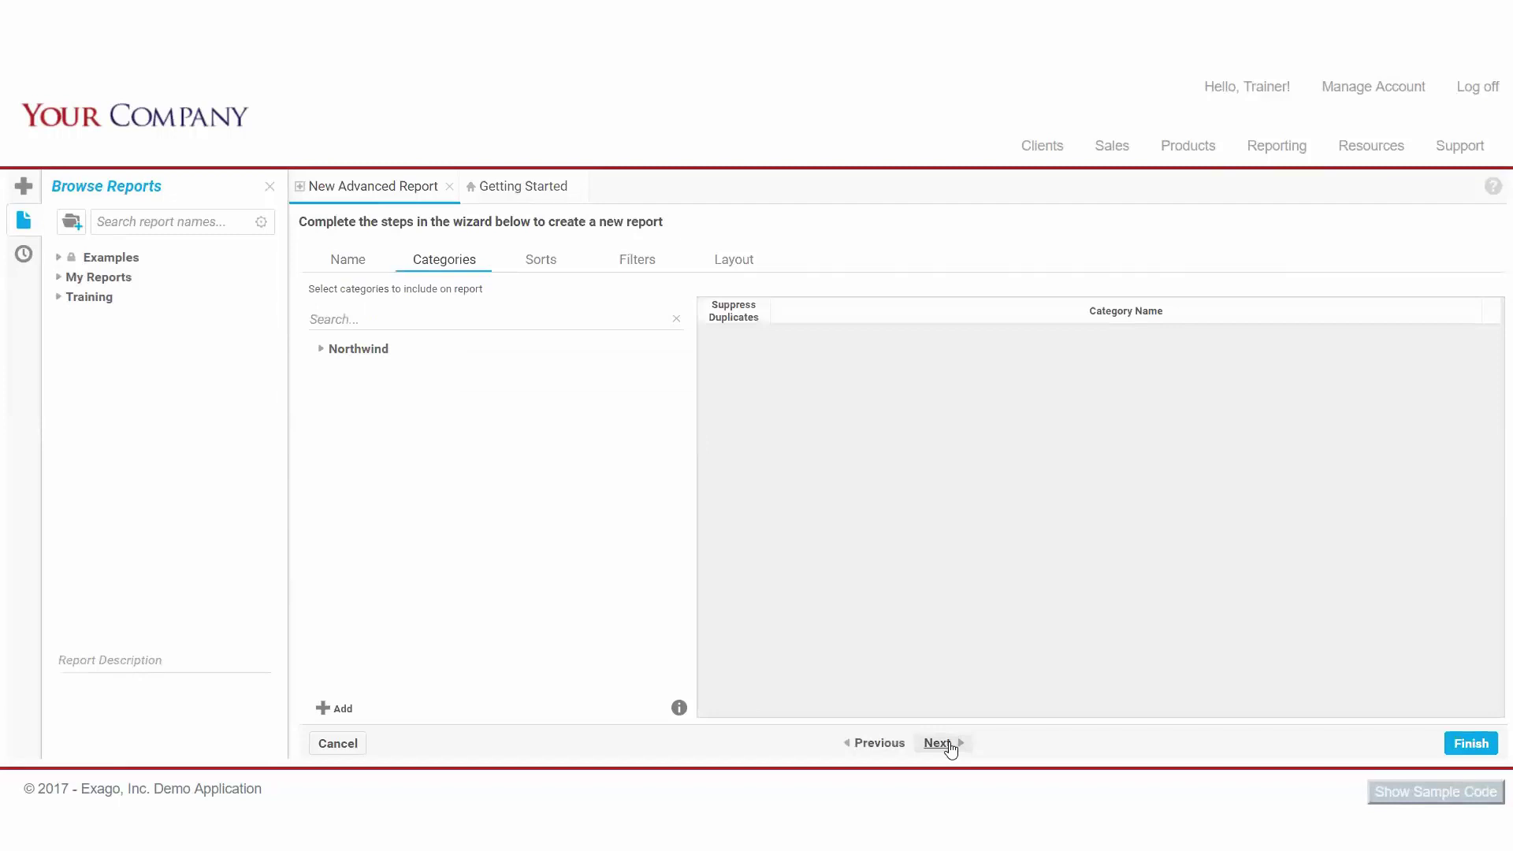
click(321, 352)
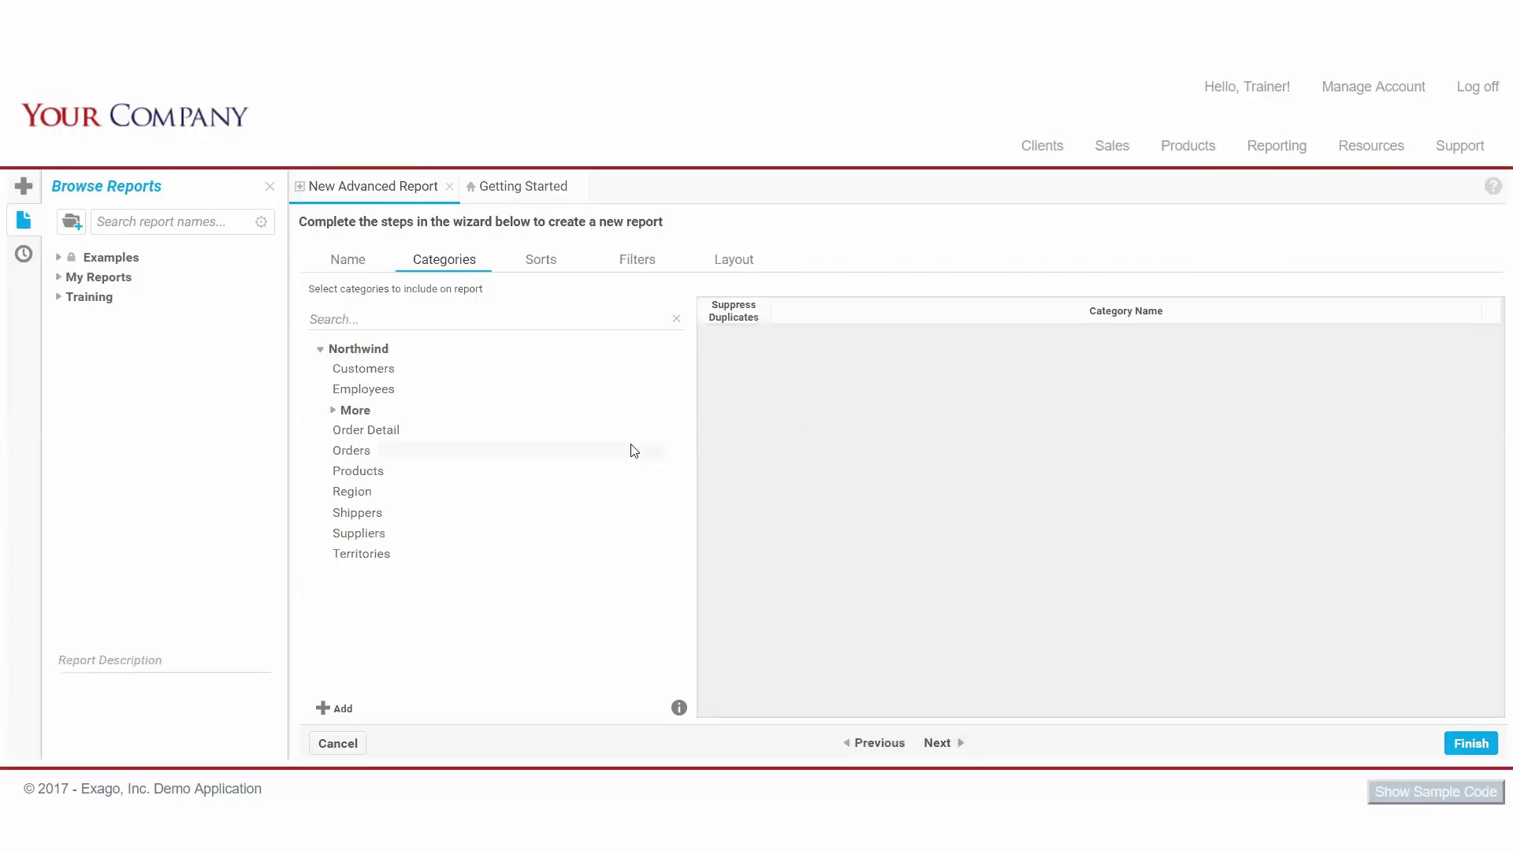
click(384, 391)
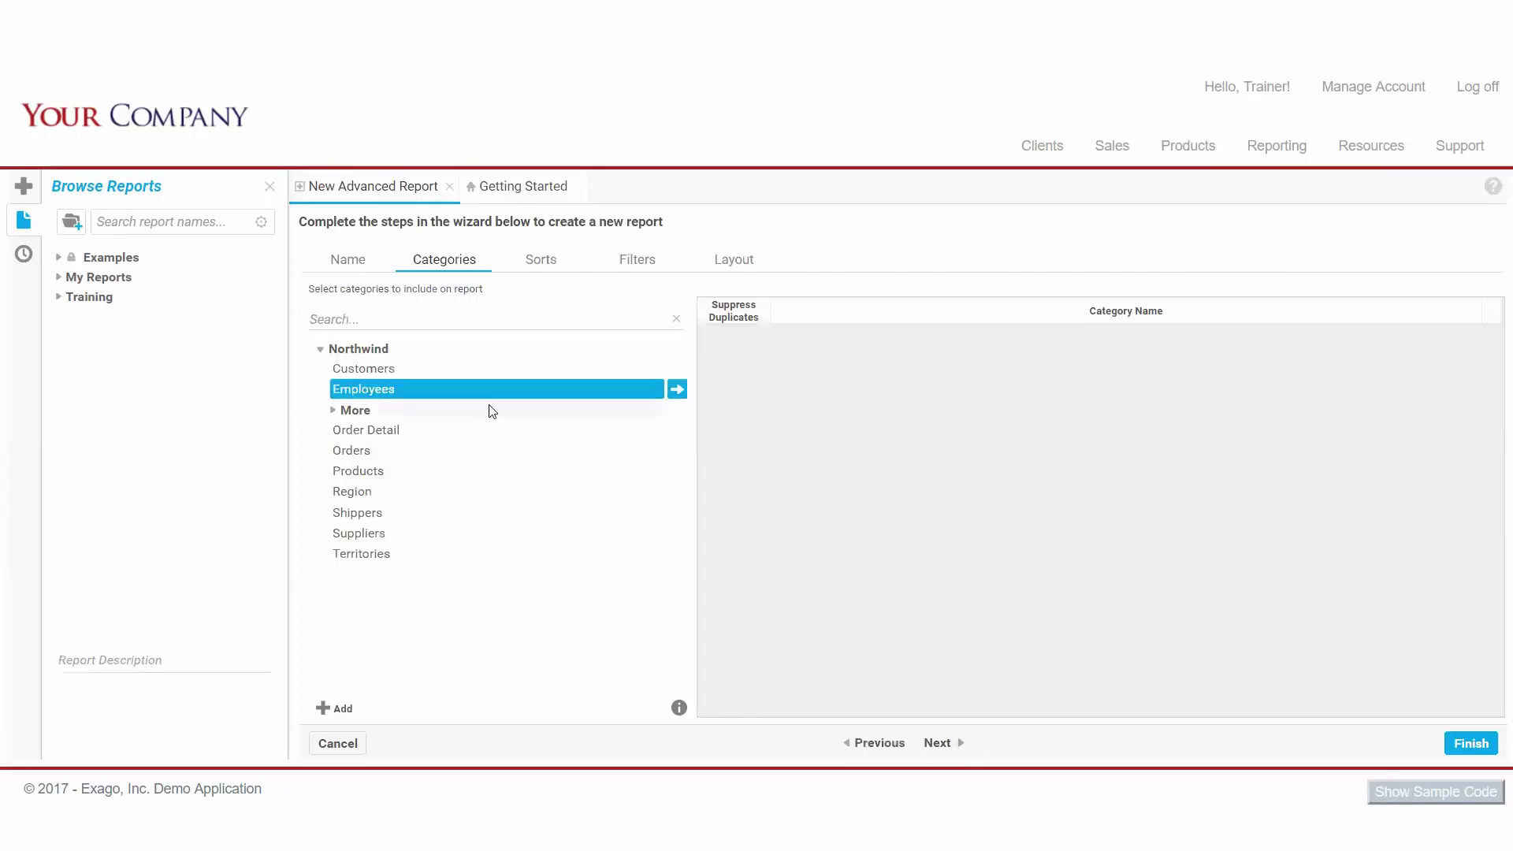
click(678, 709)
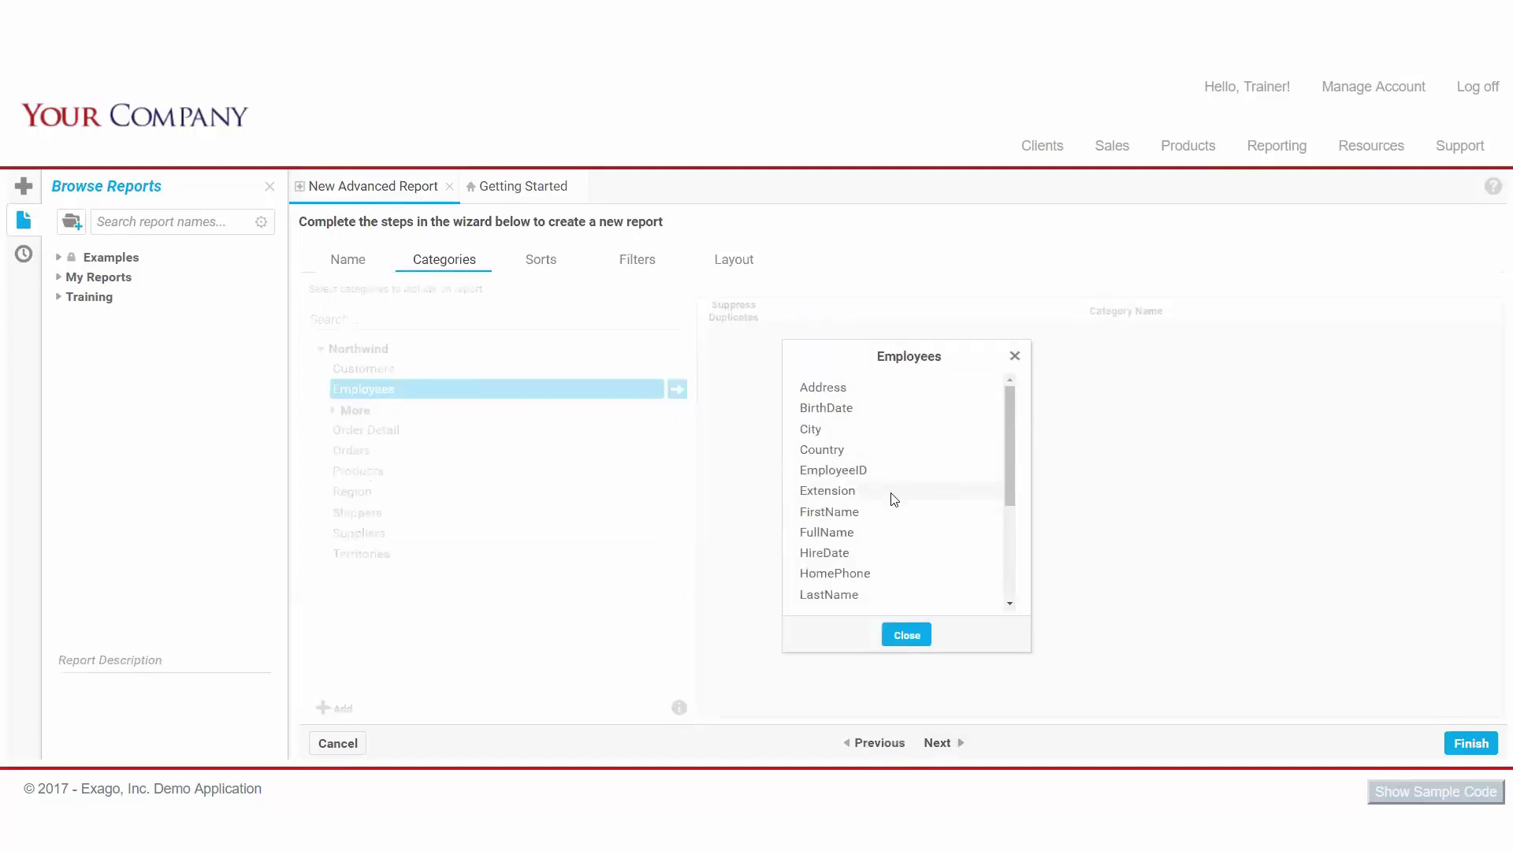
click(906, 635)
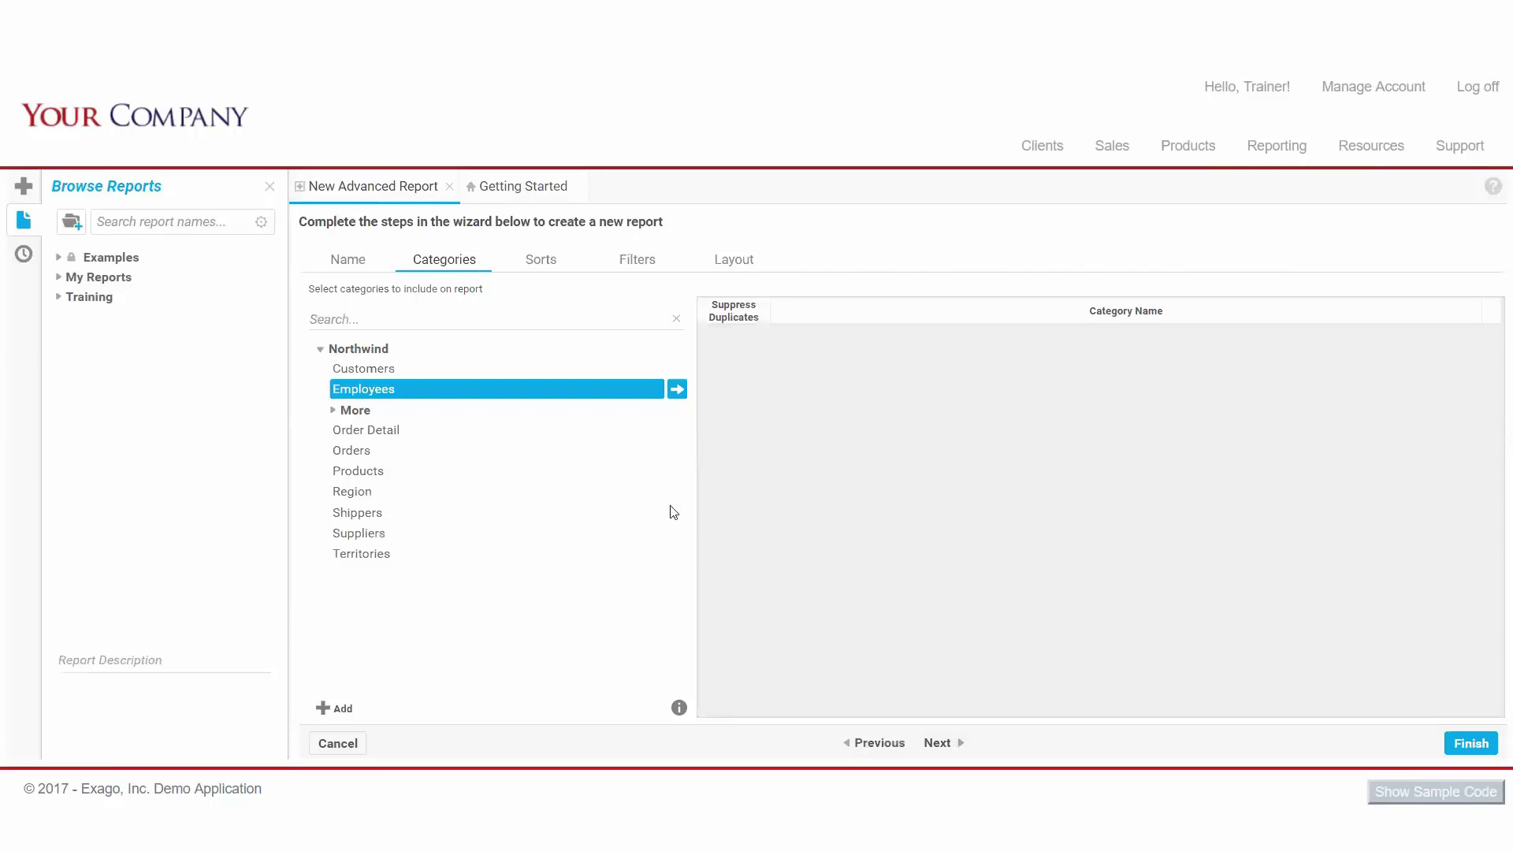
click(676, 395)
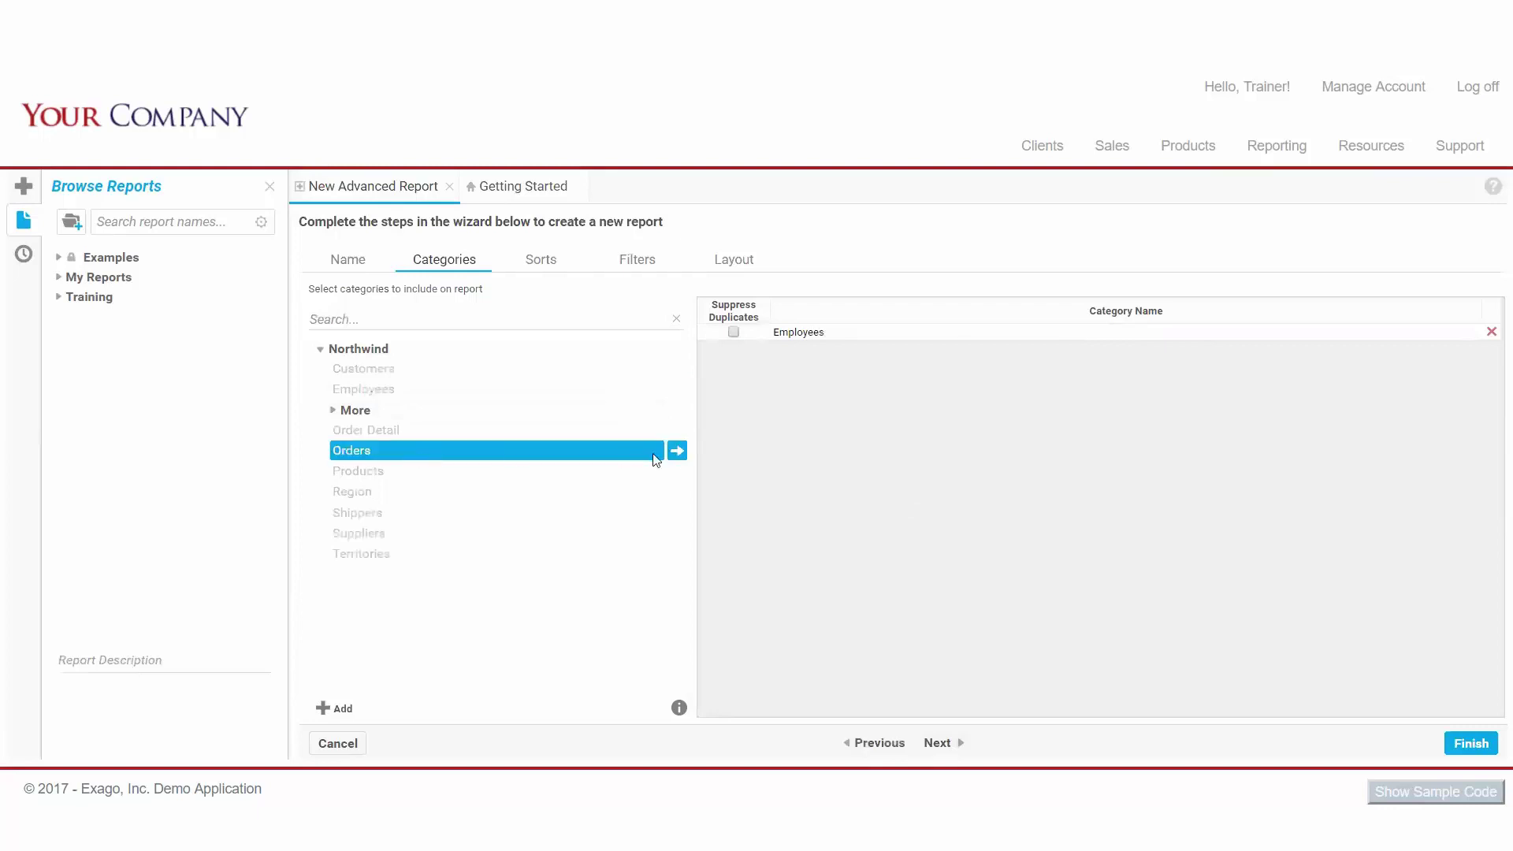
click(676, 451)
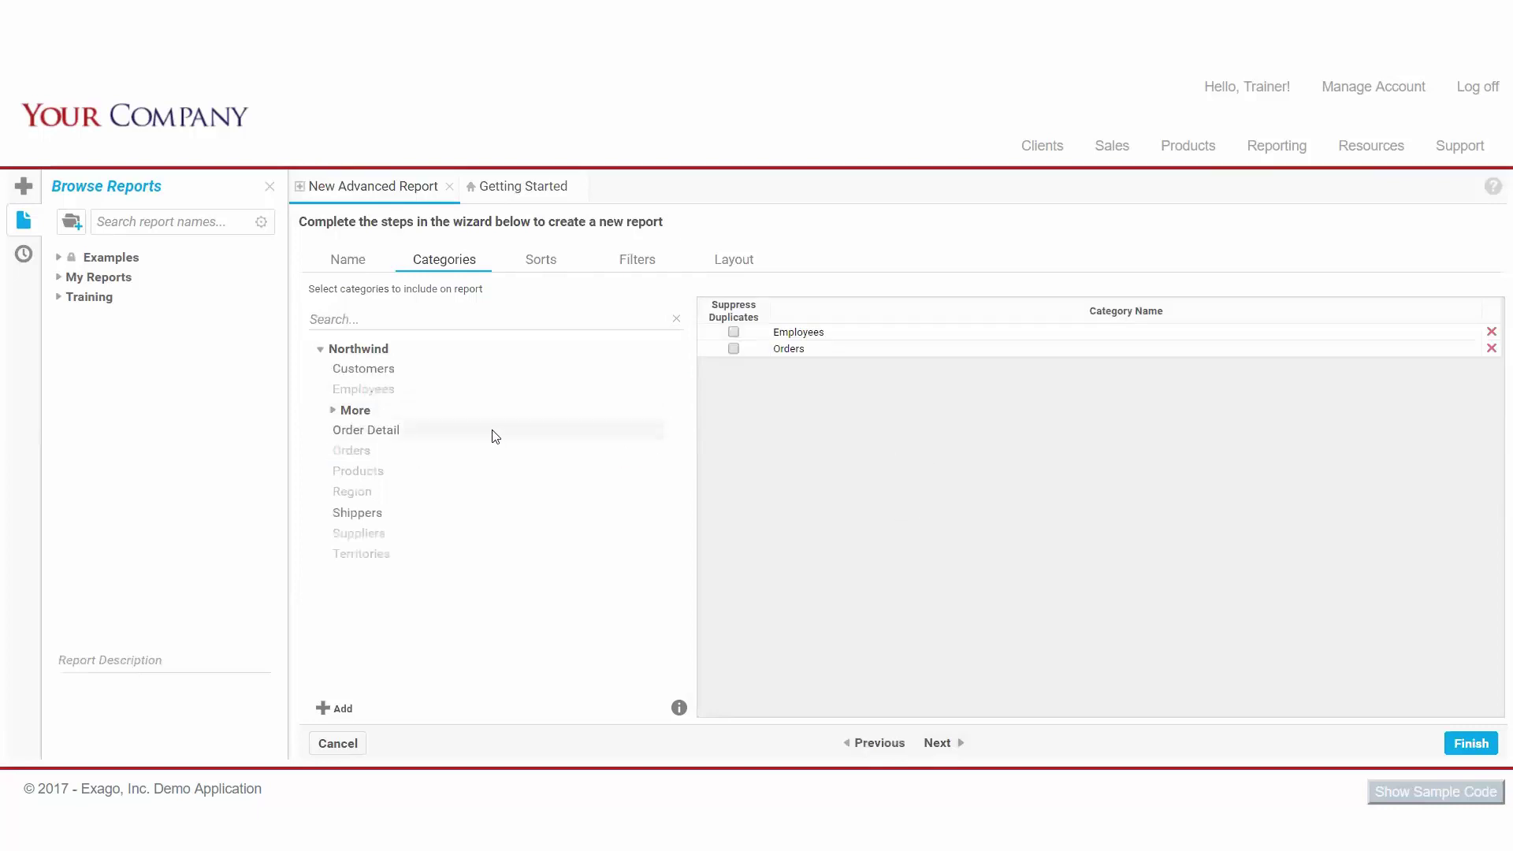
click(677, 430)
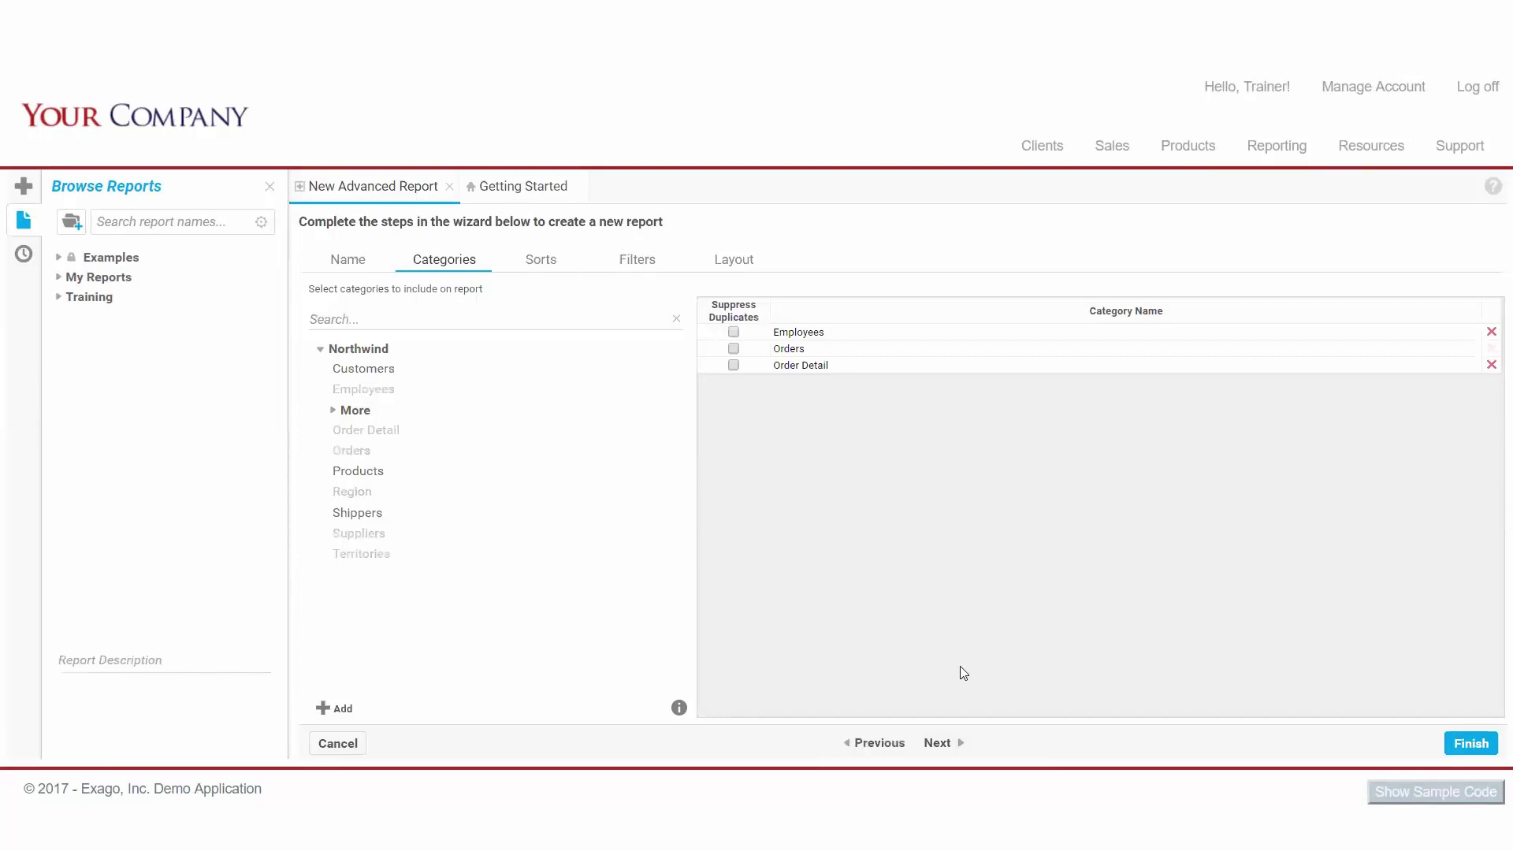
Step: Add sorts on Employees.LastName and Orders.OrderID
click(952, 744)
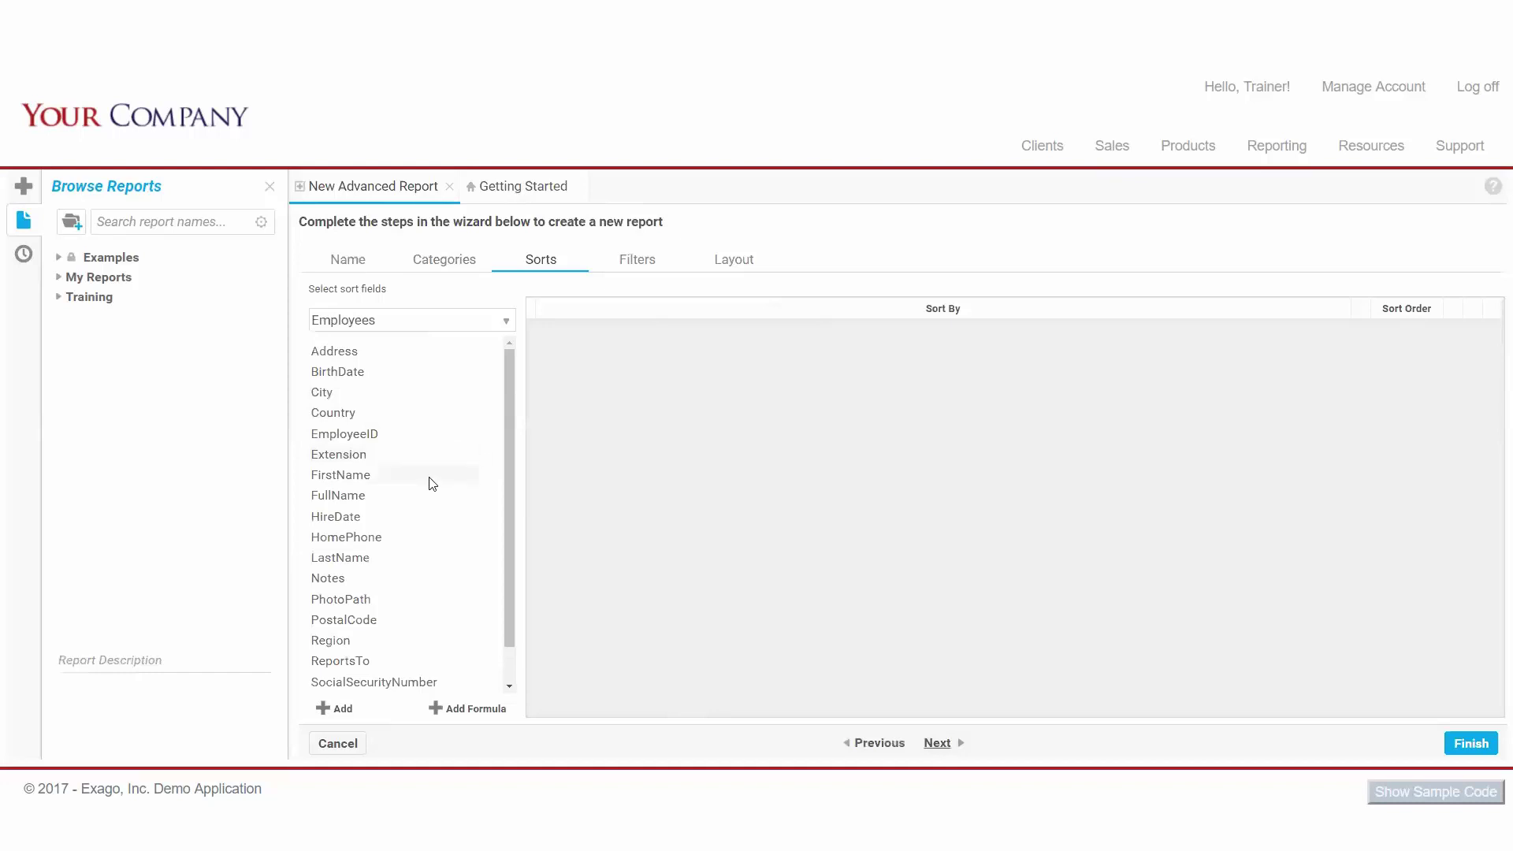
click(366, 559)
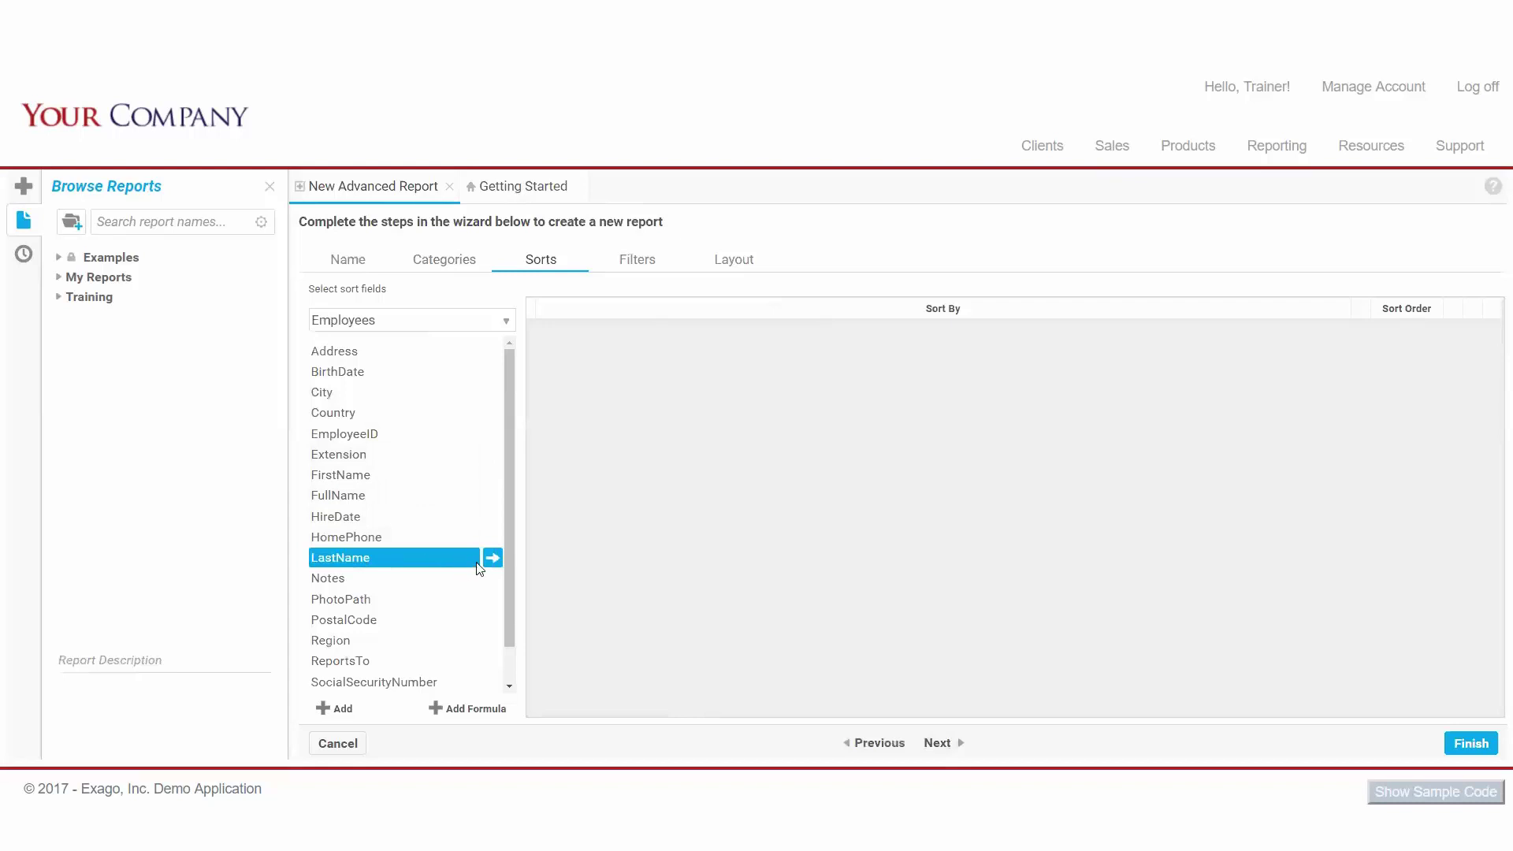
drag(465, 563, 804, 492)
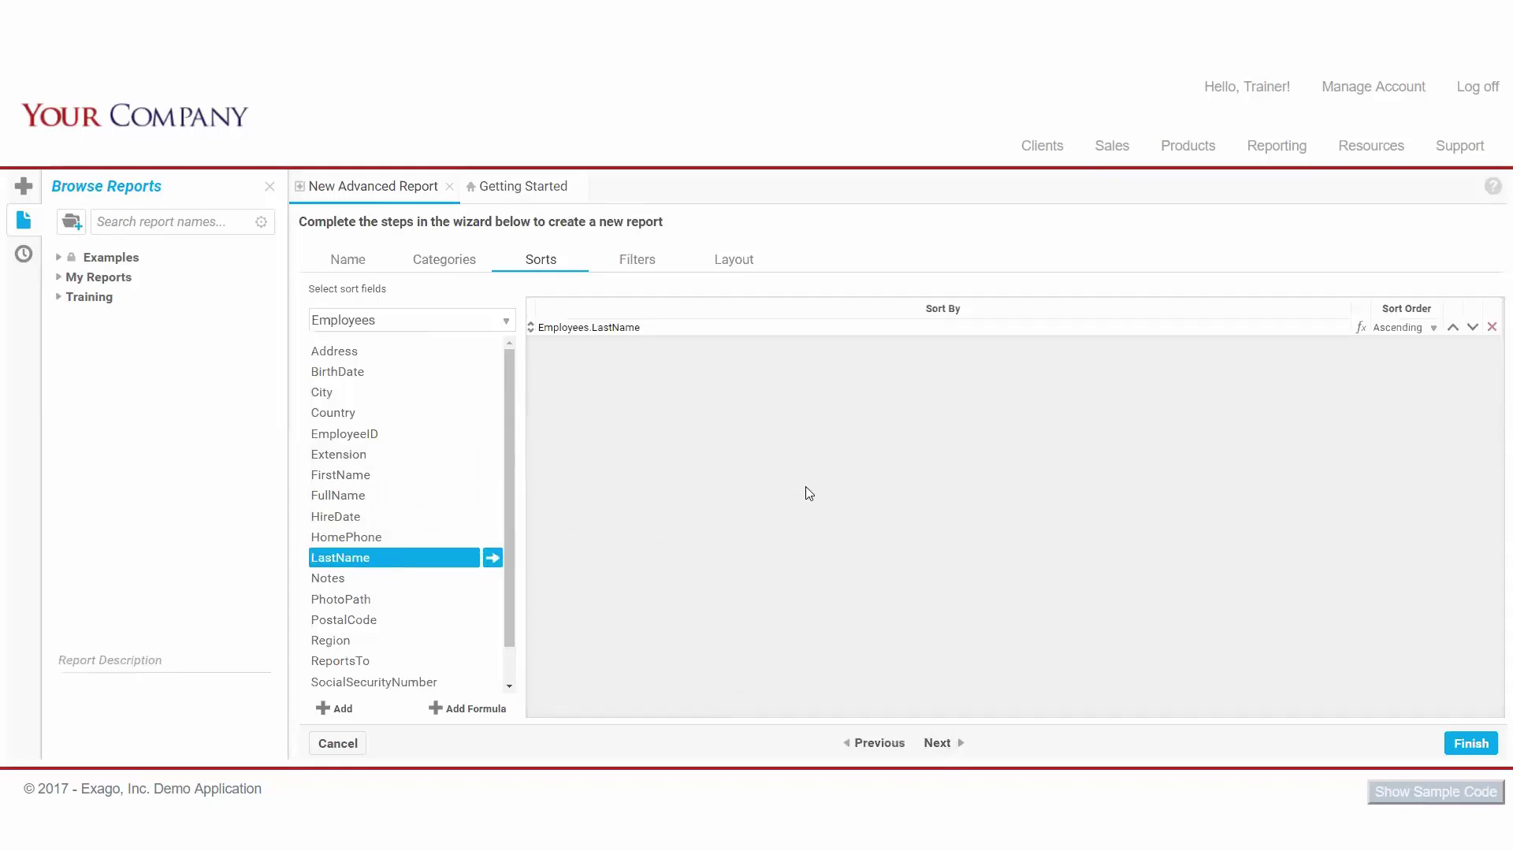
click(493, 319)
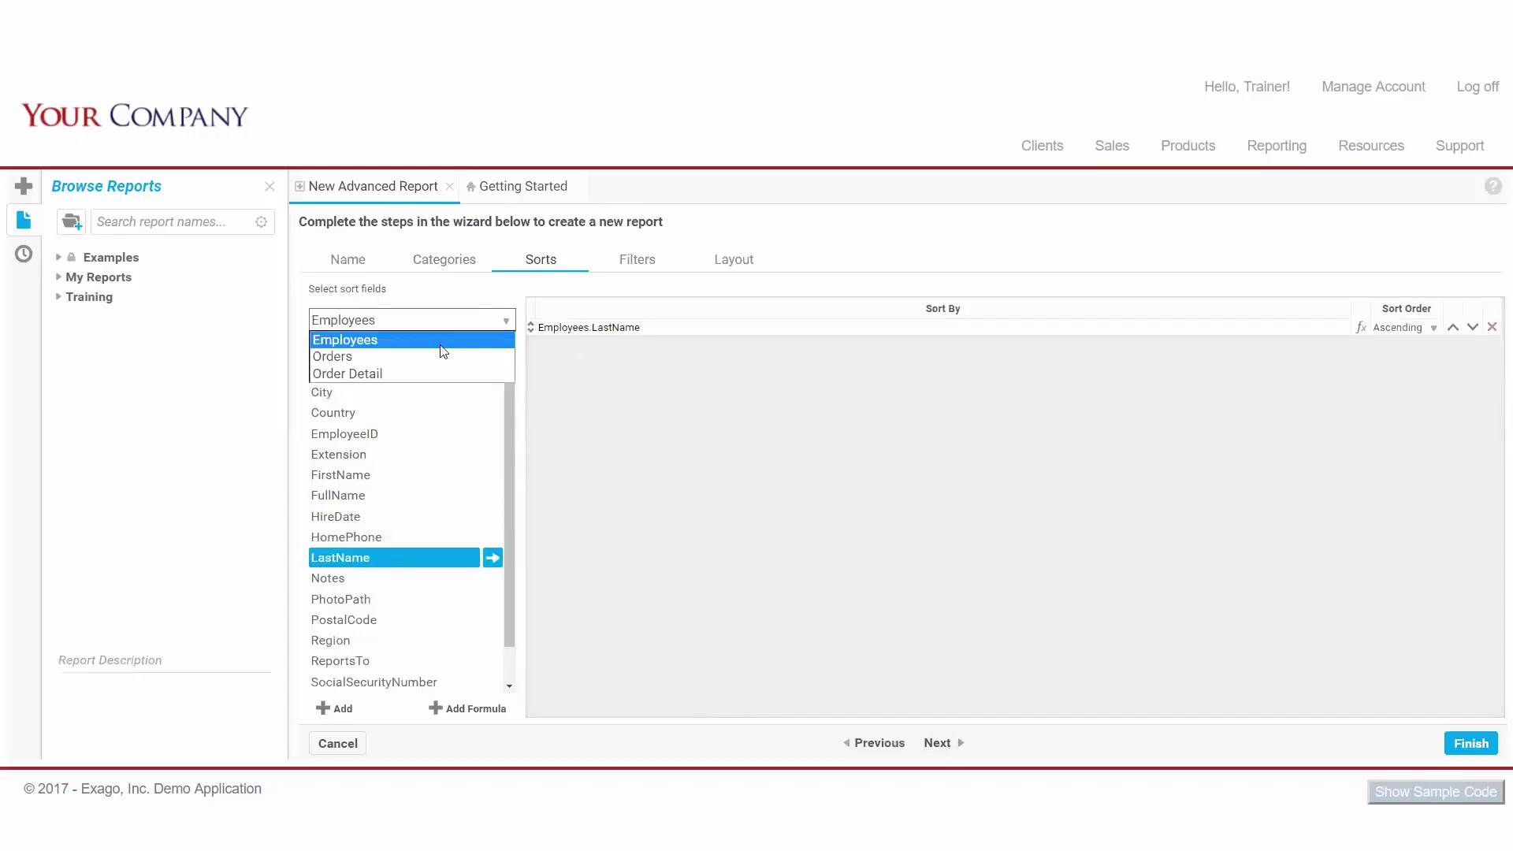
click(432, 359)
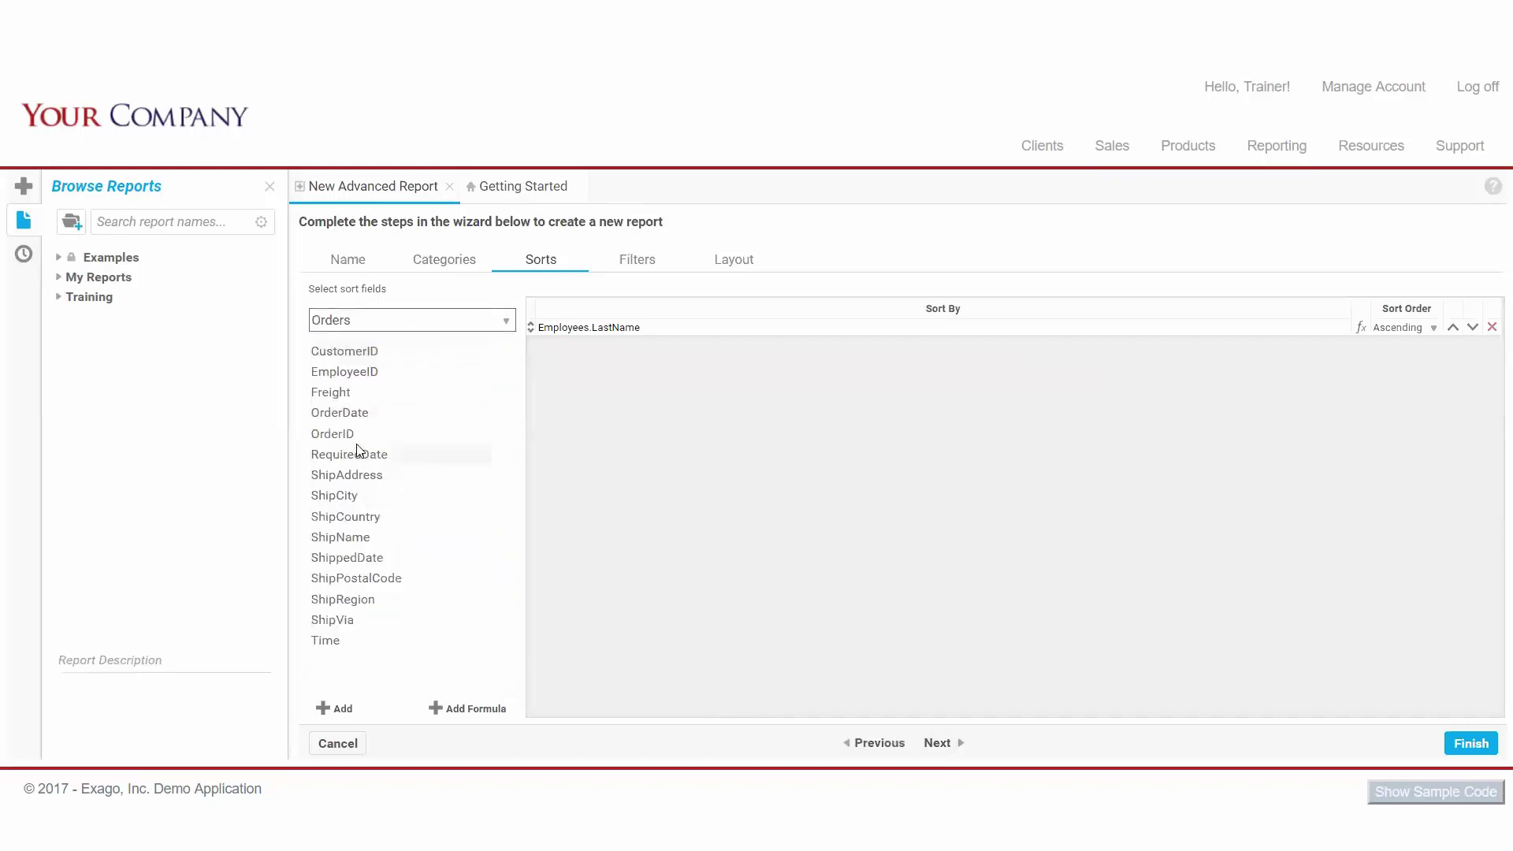
drag(354, 434, 656, 452)
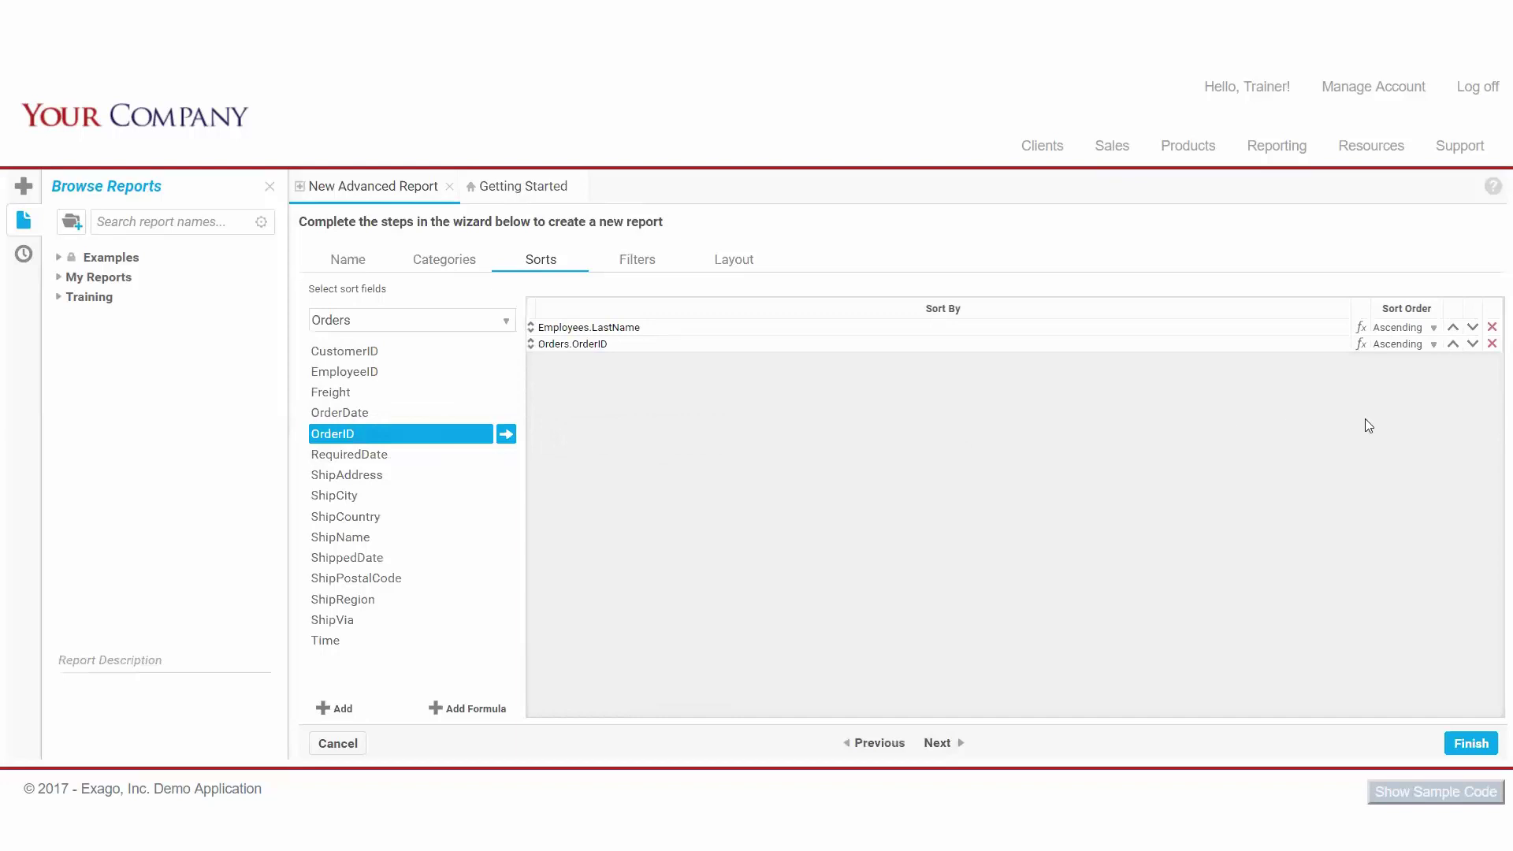
Step: Keep LastName as the first sort, set to Ascending, and continue to Filters
click(1454, 347)
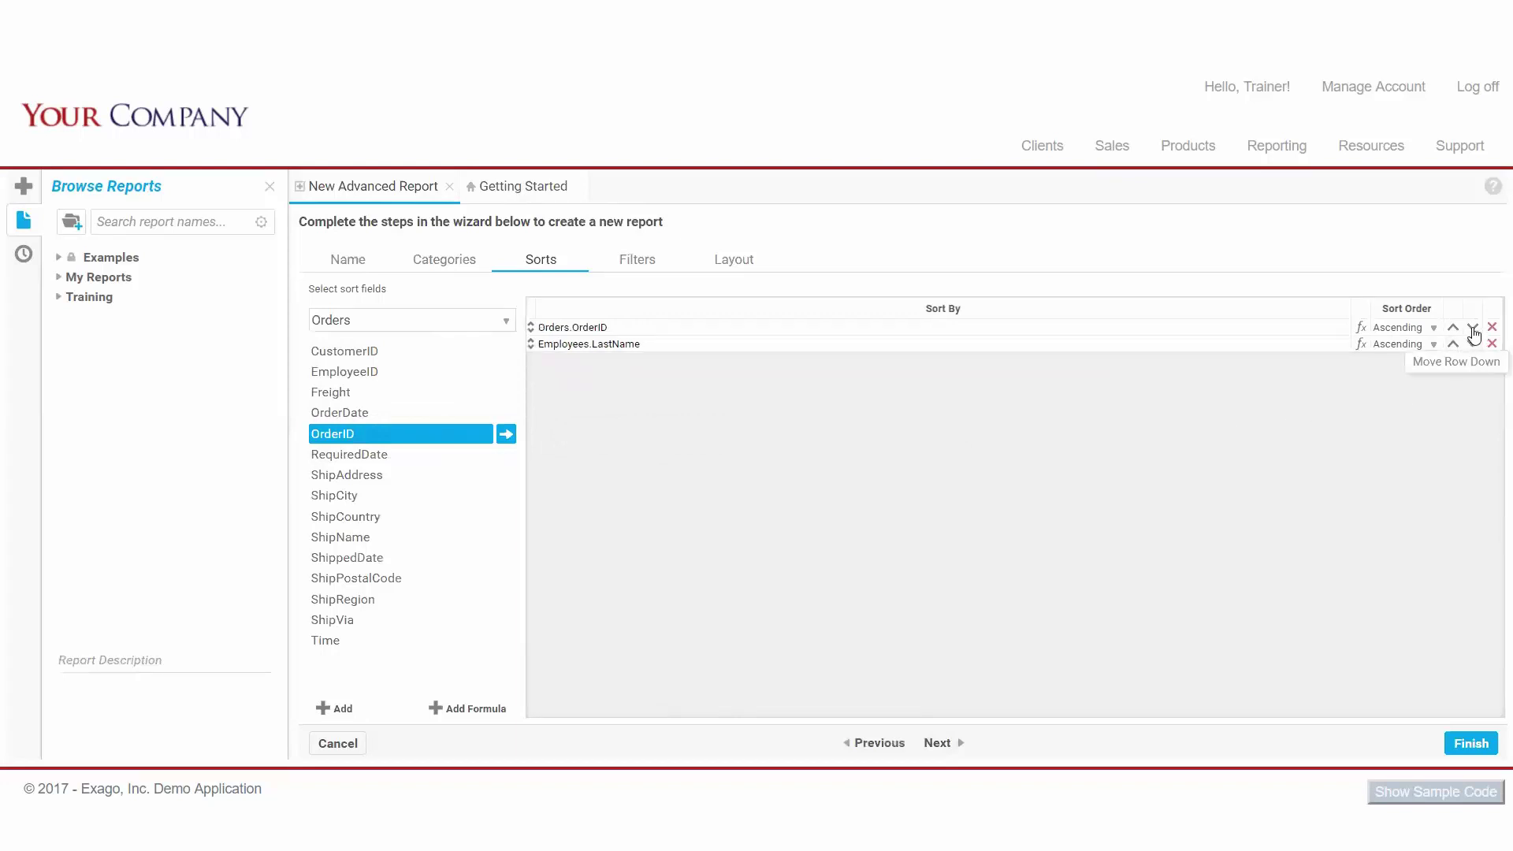
click(1473, 328)
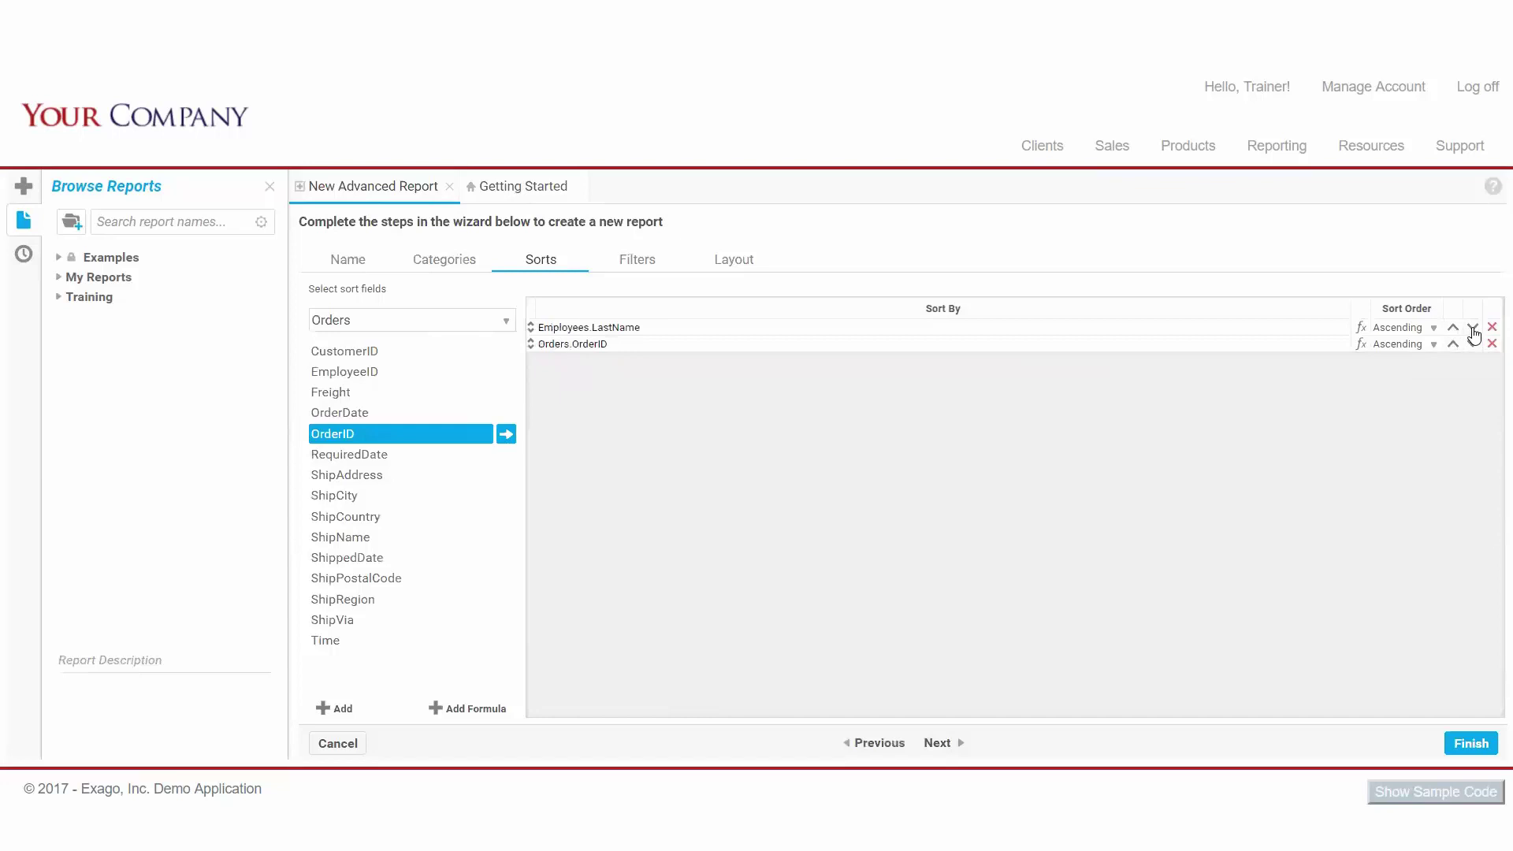
click(1426, 331)
click(1422, 352)
click(1423, 327)
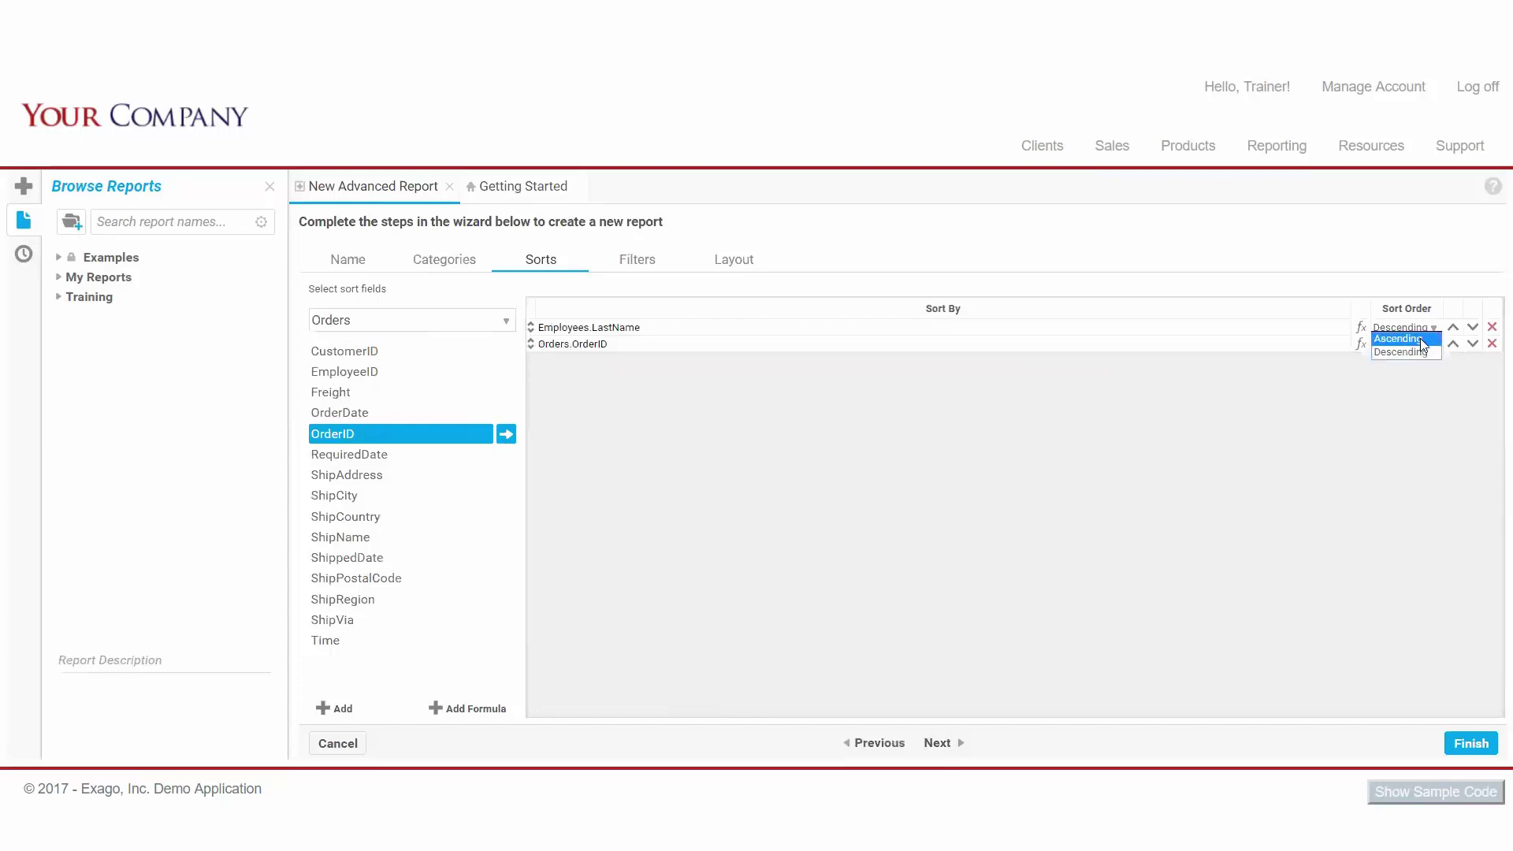
click(1419, 338)
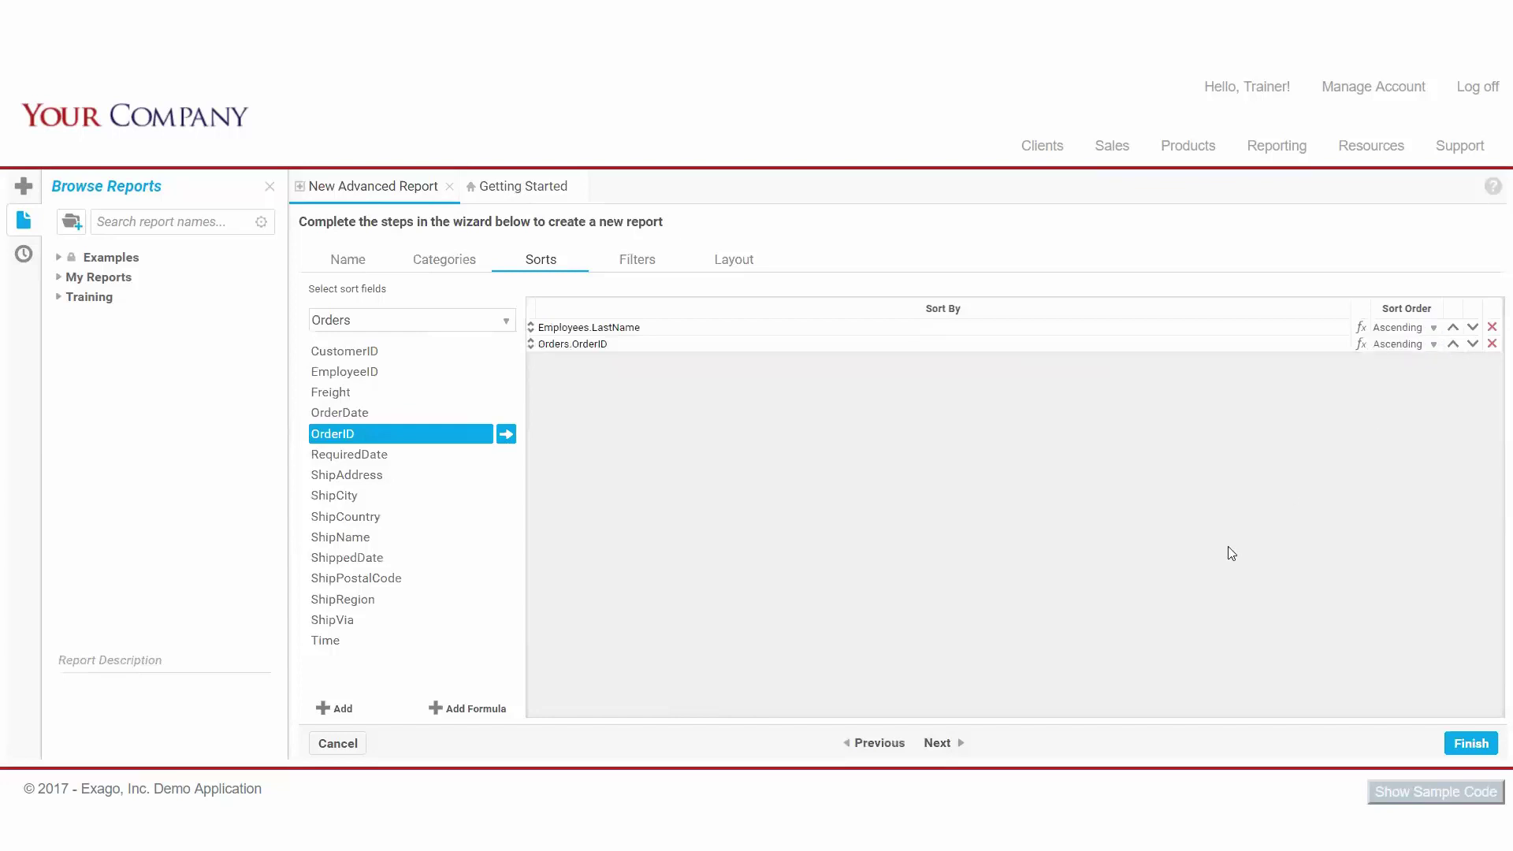
click(953, 744)
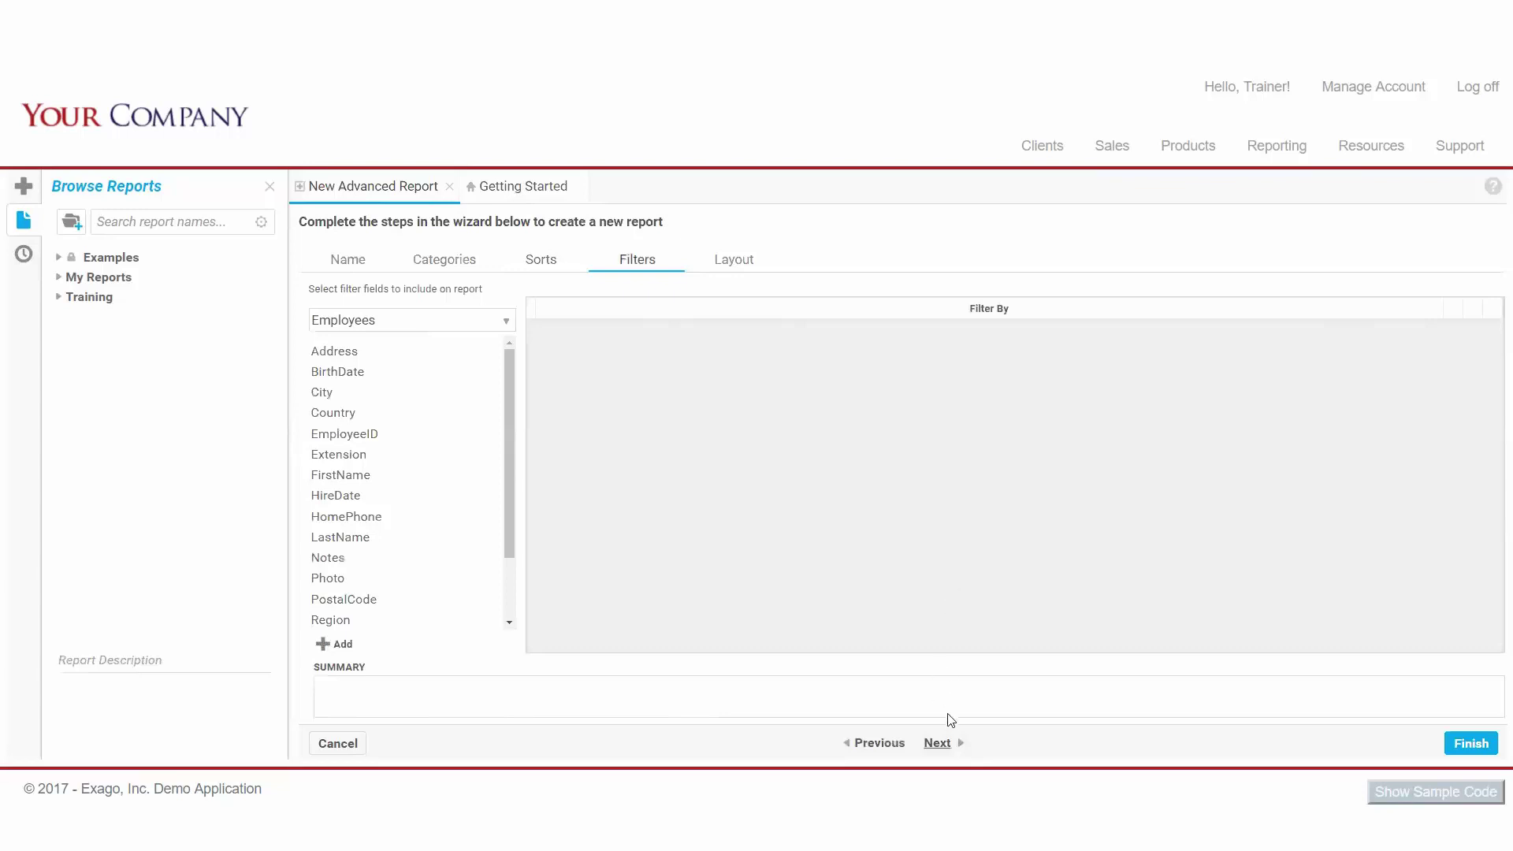
Step: Skip the Filters step without adding any filters
click(938, 743)
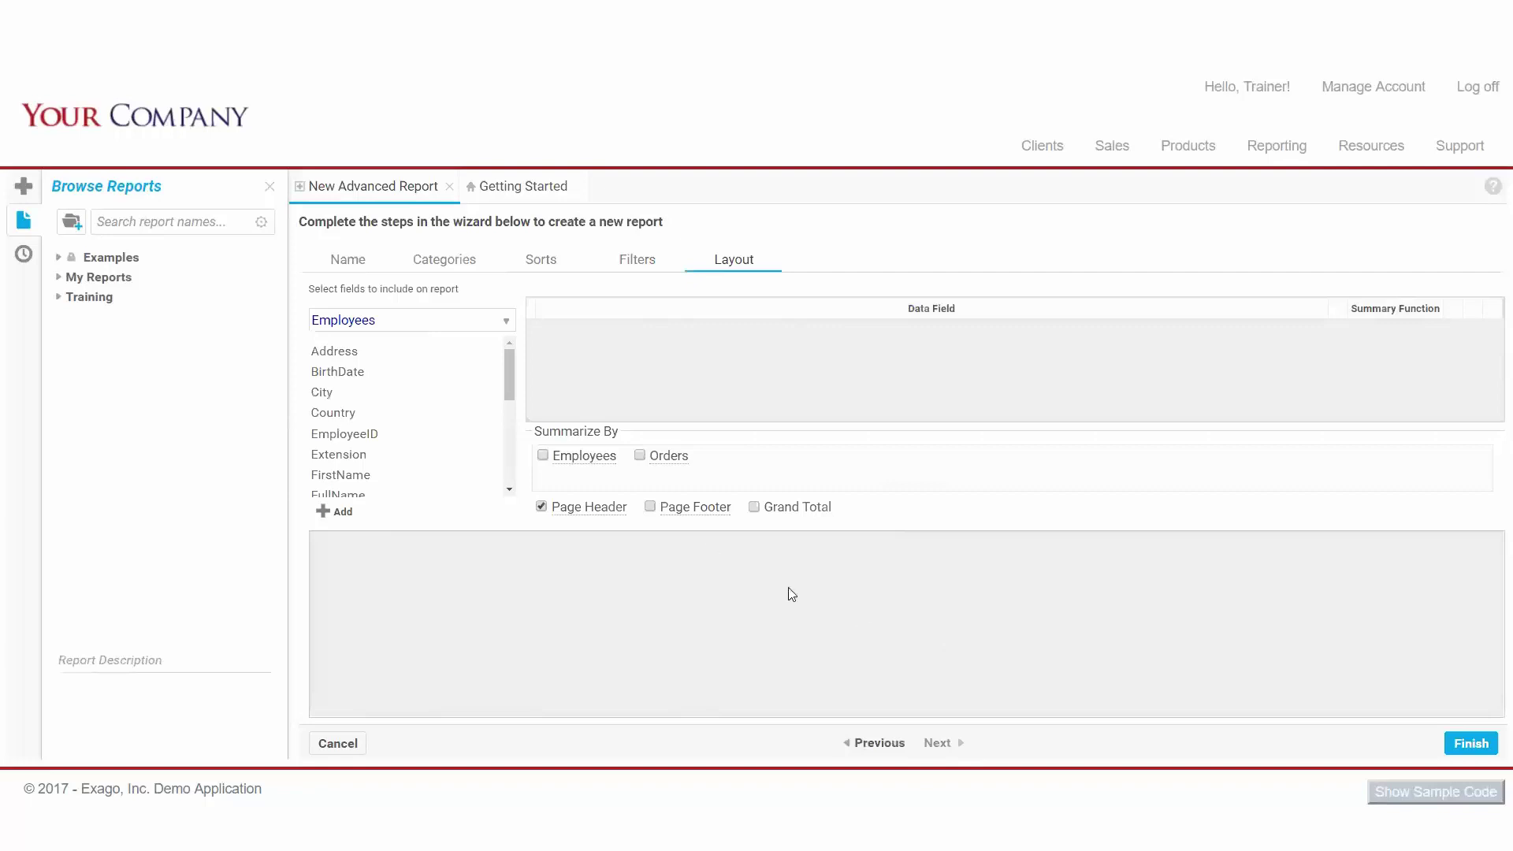
Step: Add LastName, OrderID and OrderDate as data field columns
scroll(434, 412, down, 2)
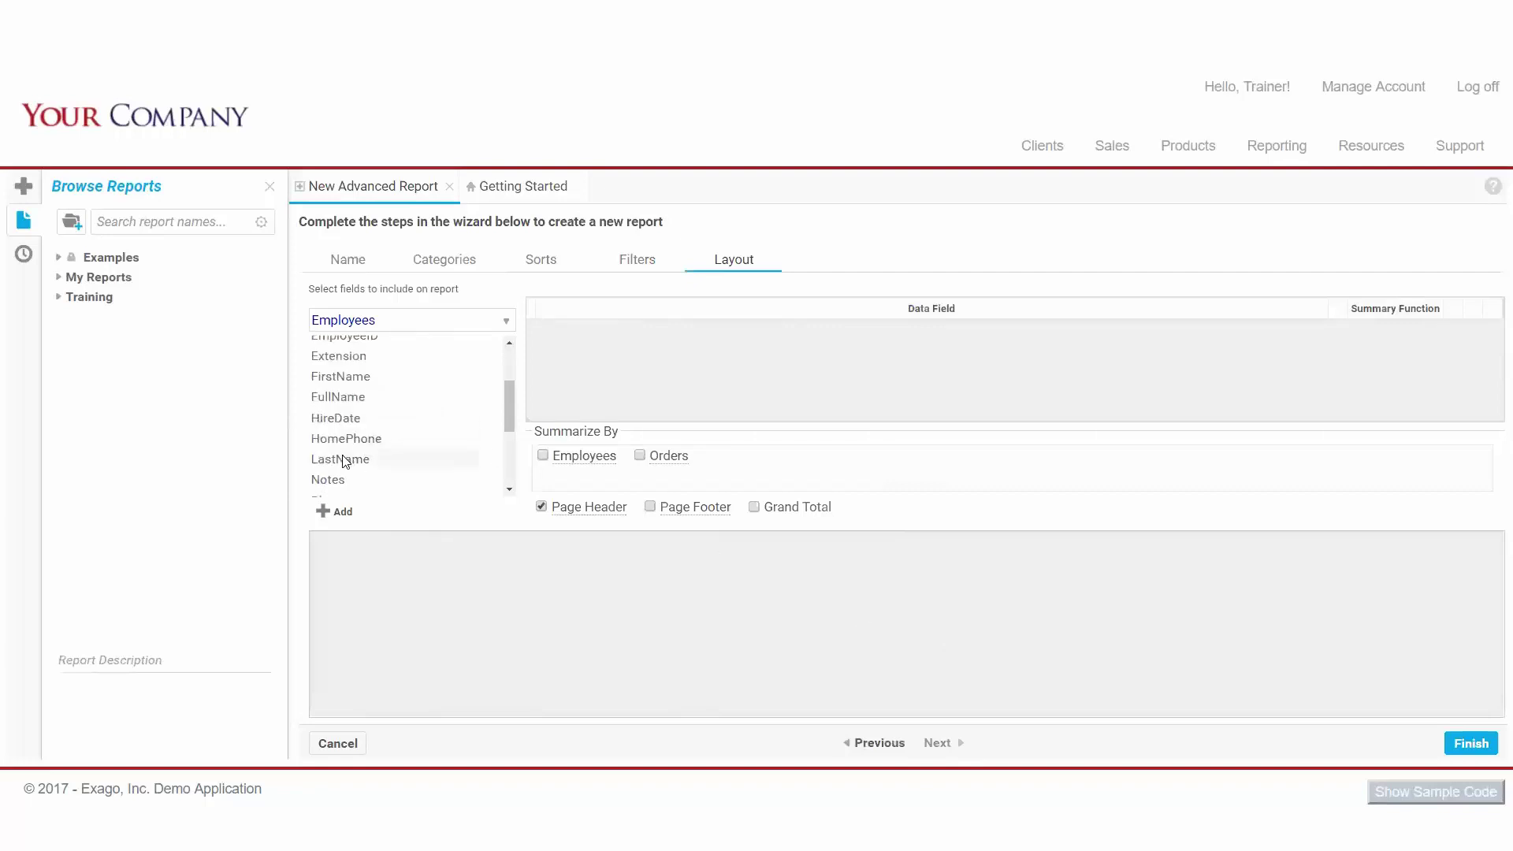
drag(341, 459, 669, 394)
click(430, 323)
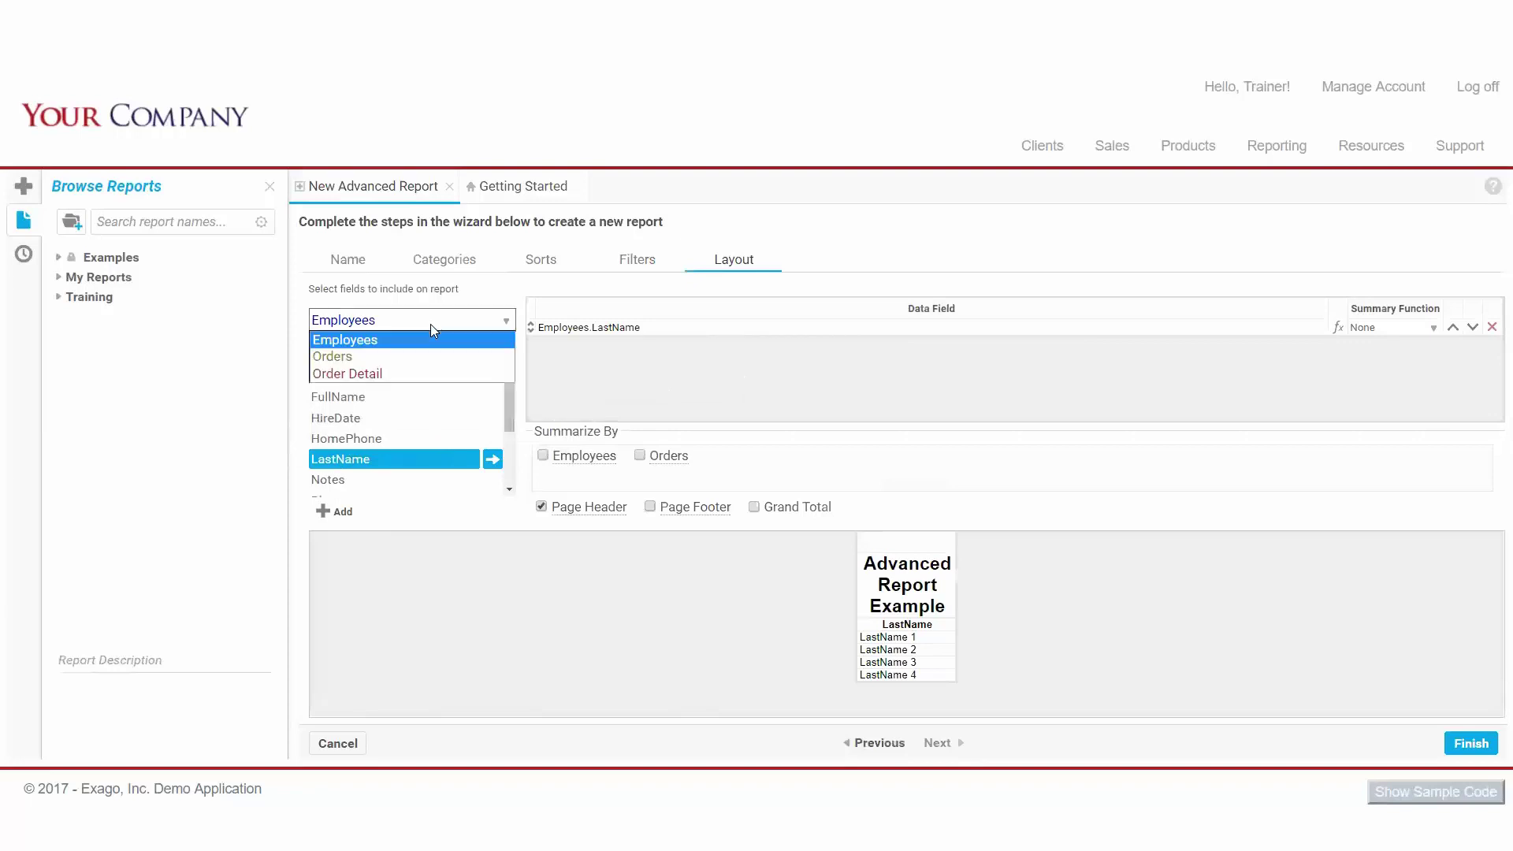
click(408, 358)
click(347, 436)
drag(348, 436, 612, 405)
drag(369, 418, 586, 375)
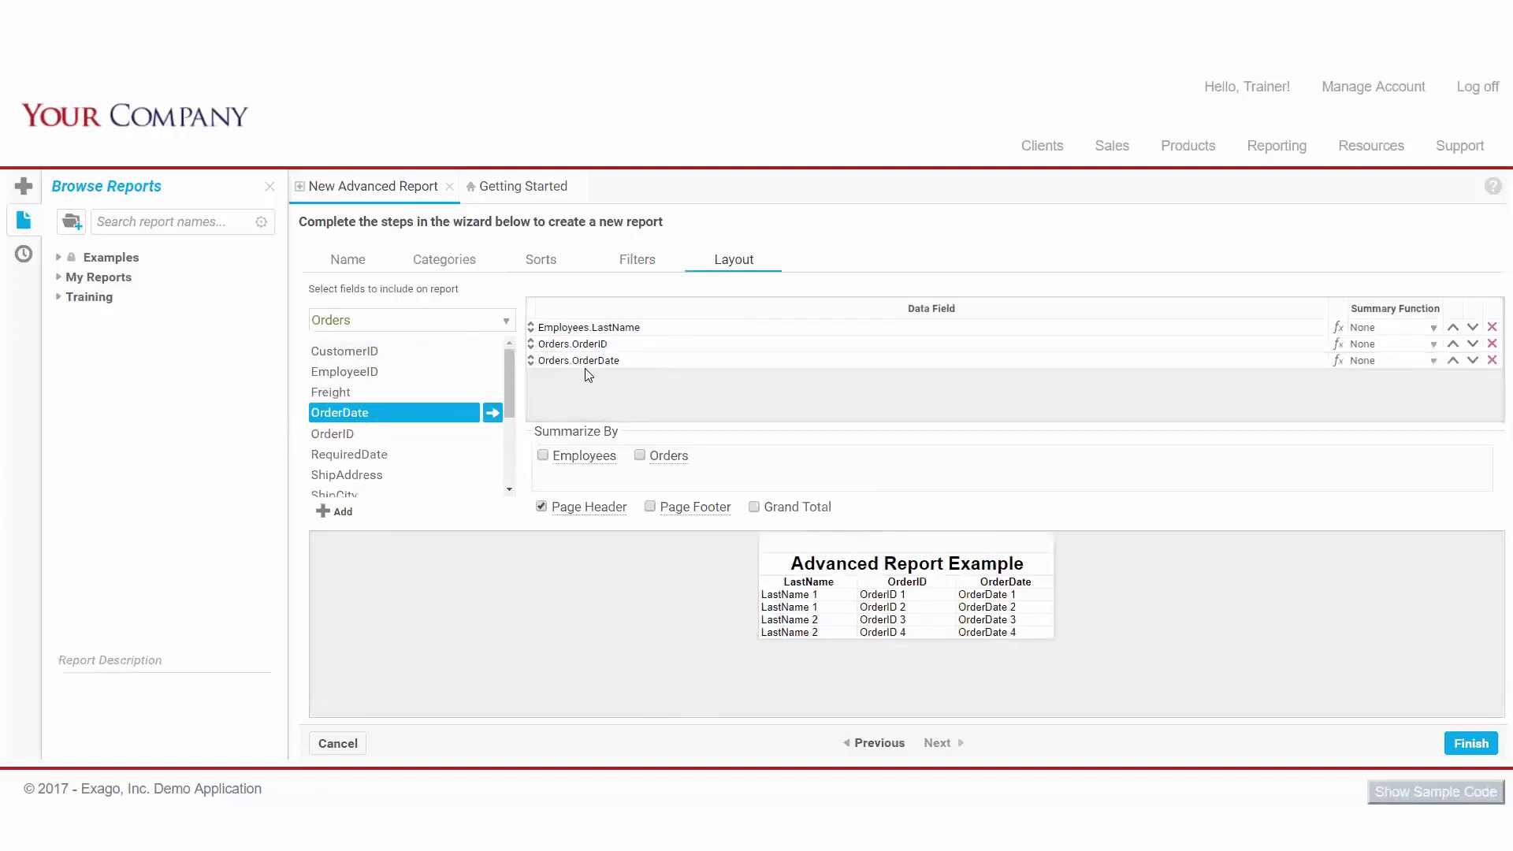
Step: Add Order Detail's UnitPrice, Quantity and Revenue columns and finish the wizard
click(505, 321)
click(428, 367)
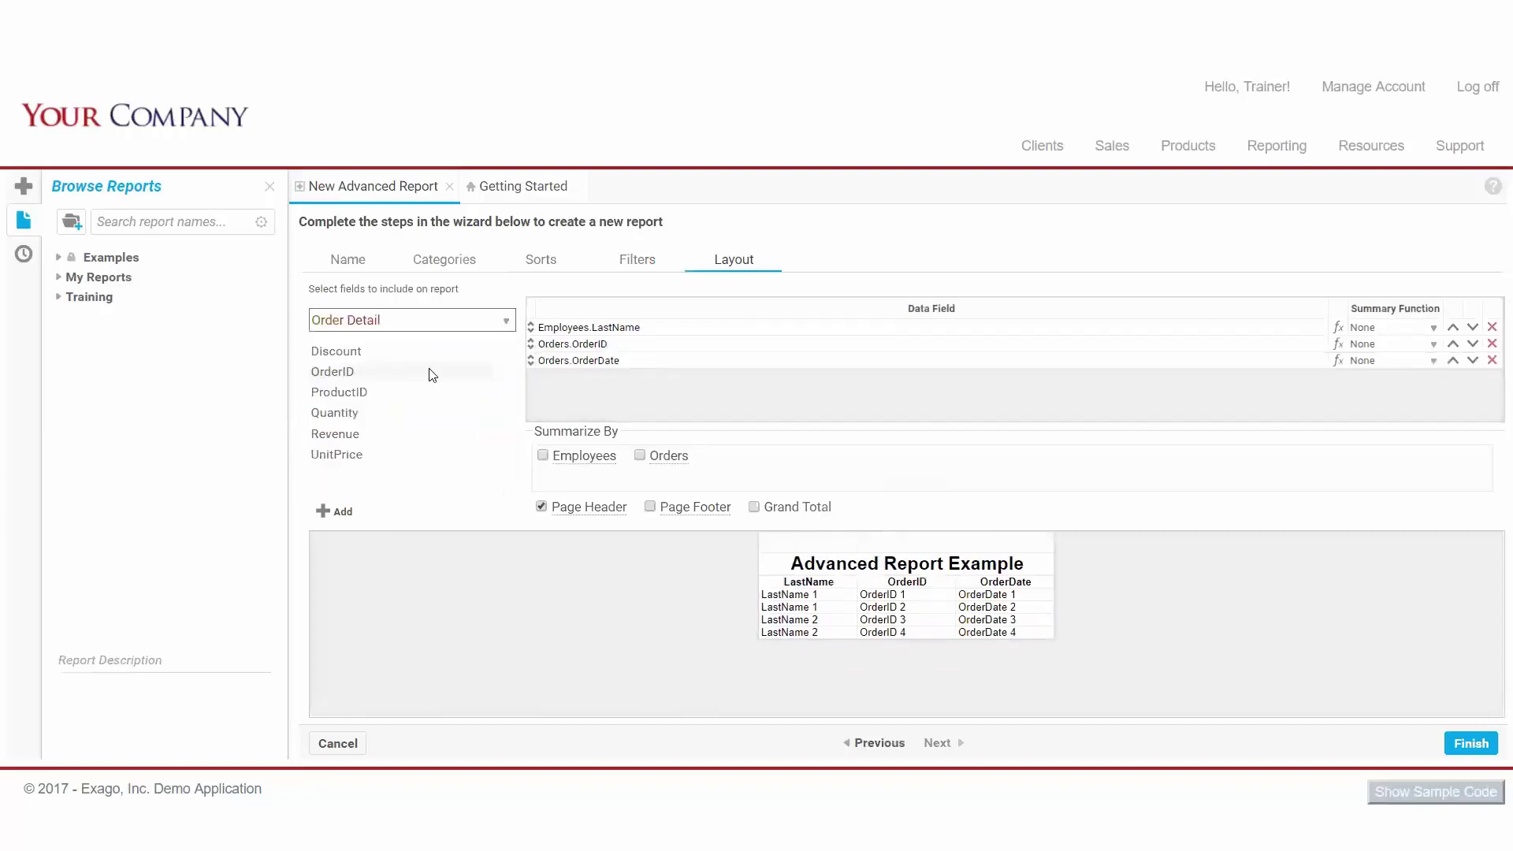
click(355, 459)
drag(353, 456, 607, 395)
click(373, 418)
drag(373, 418, 583, 405)
click(392, 443)
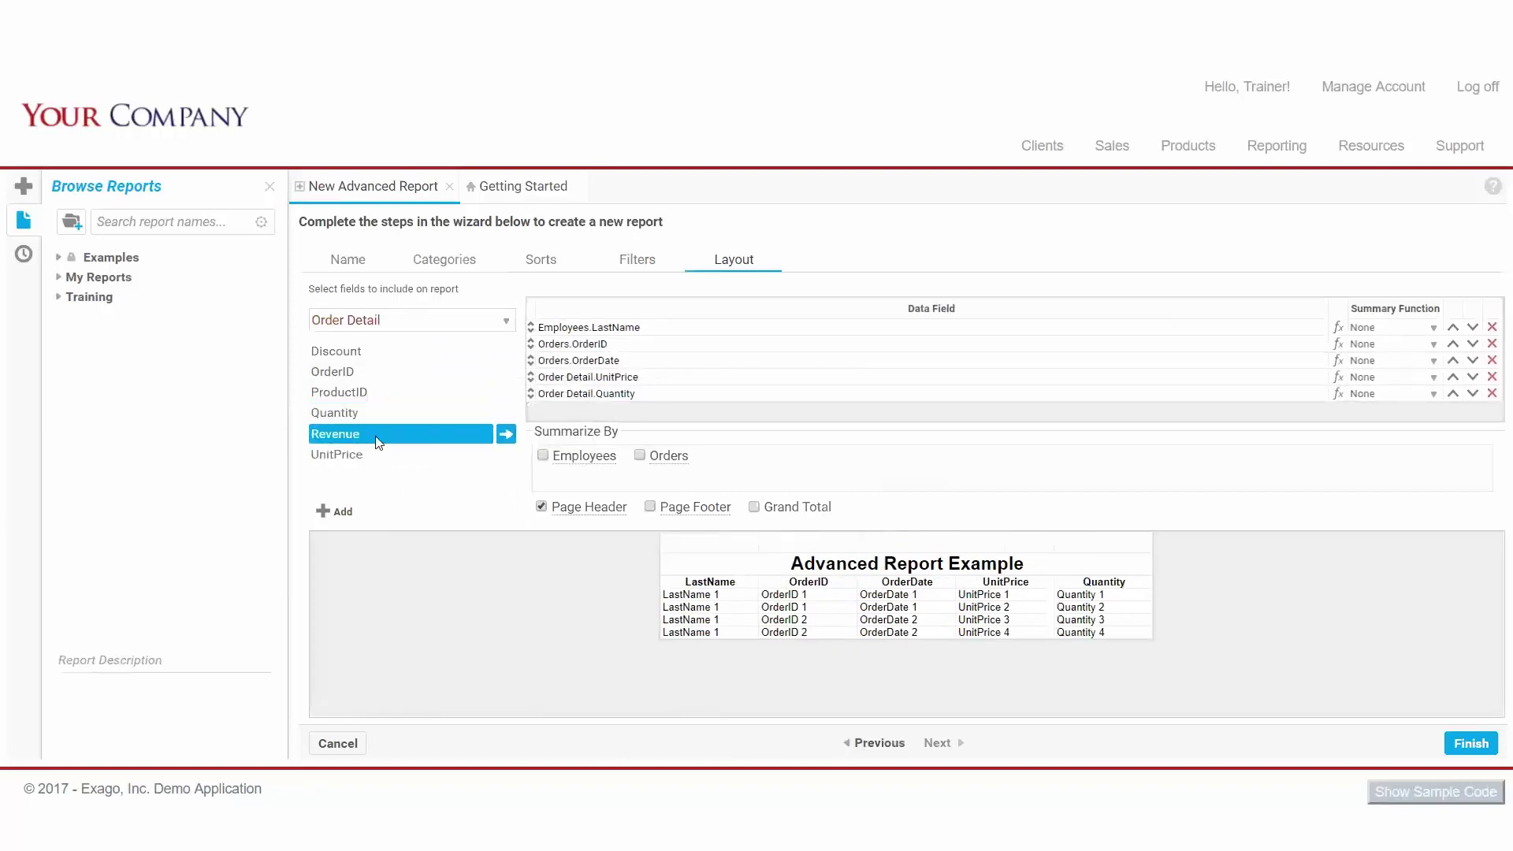
drag(376, 440, 575, 420)
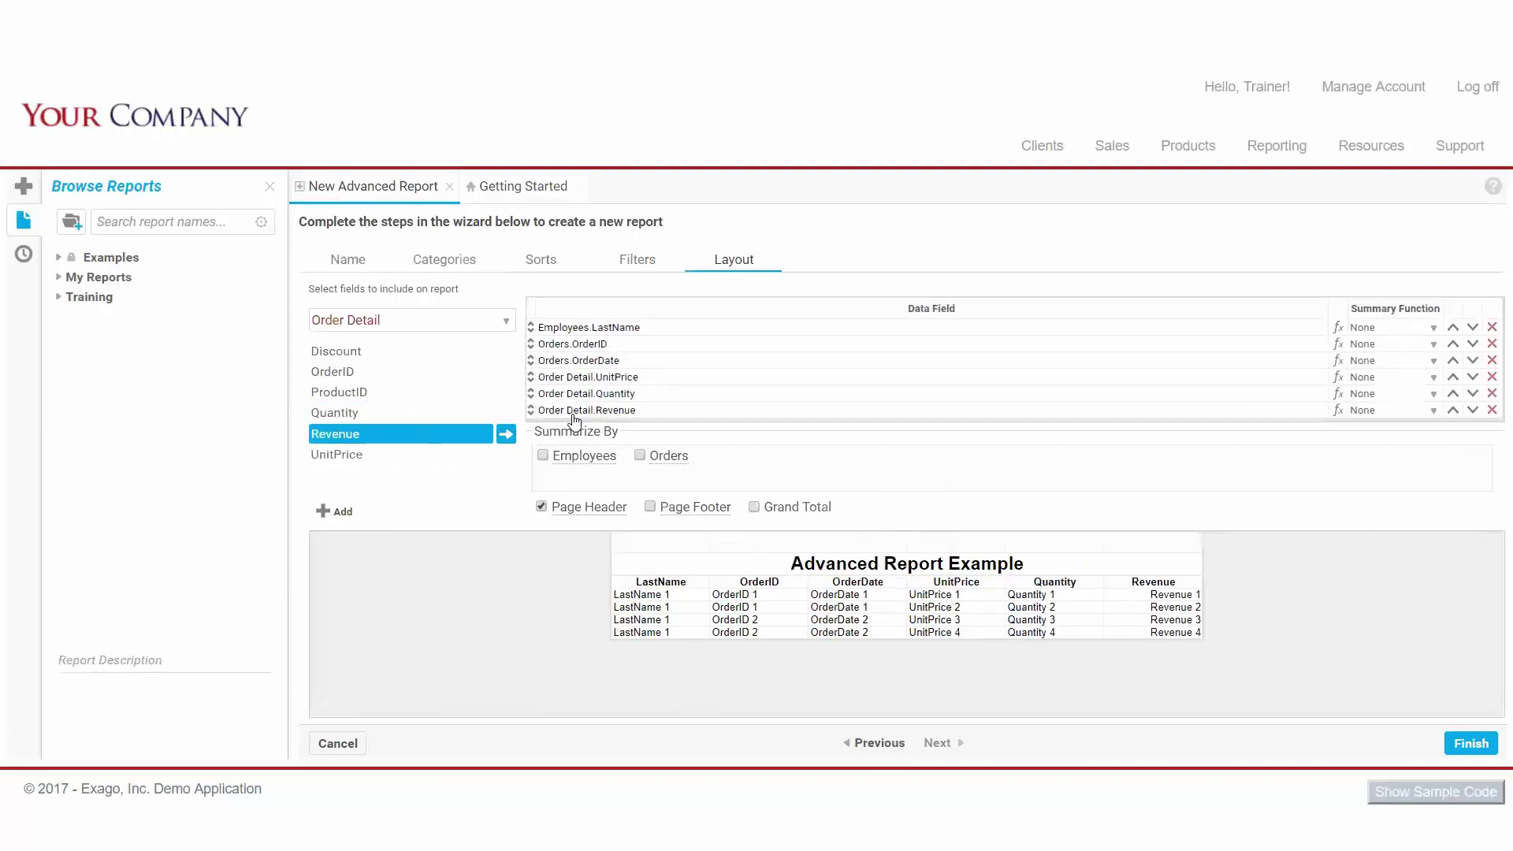
click(1471, 744)
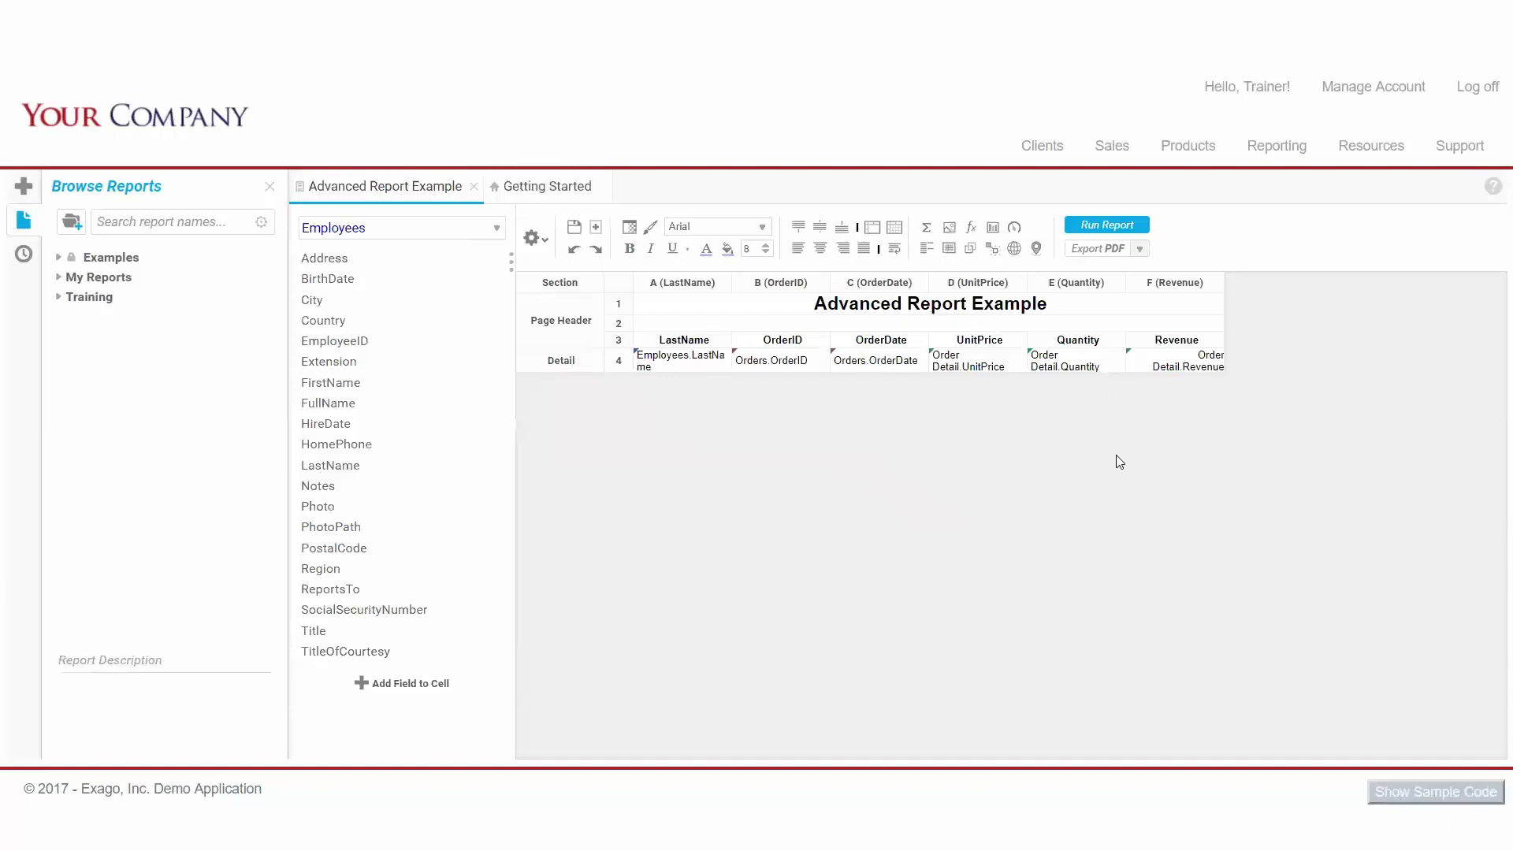
Step: Centre-align the detail row cells A4:F4
click(688, 364)
shift+click(1171, 364)
click(821, 249)
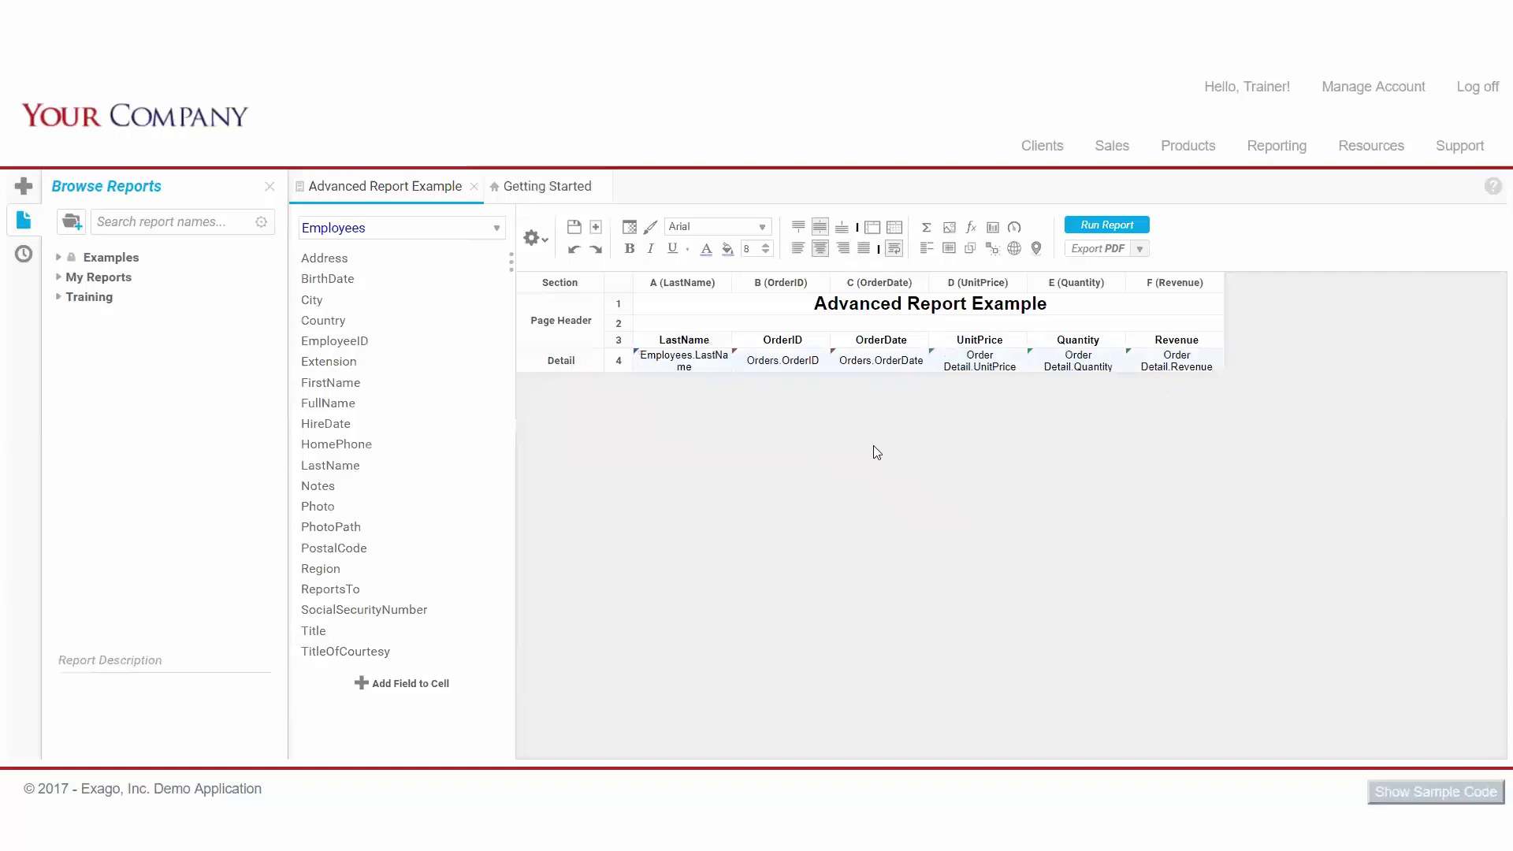
Step: Give the LastName-to-Revenue header cells a blue background
click(870, 346)
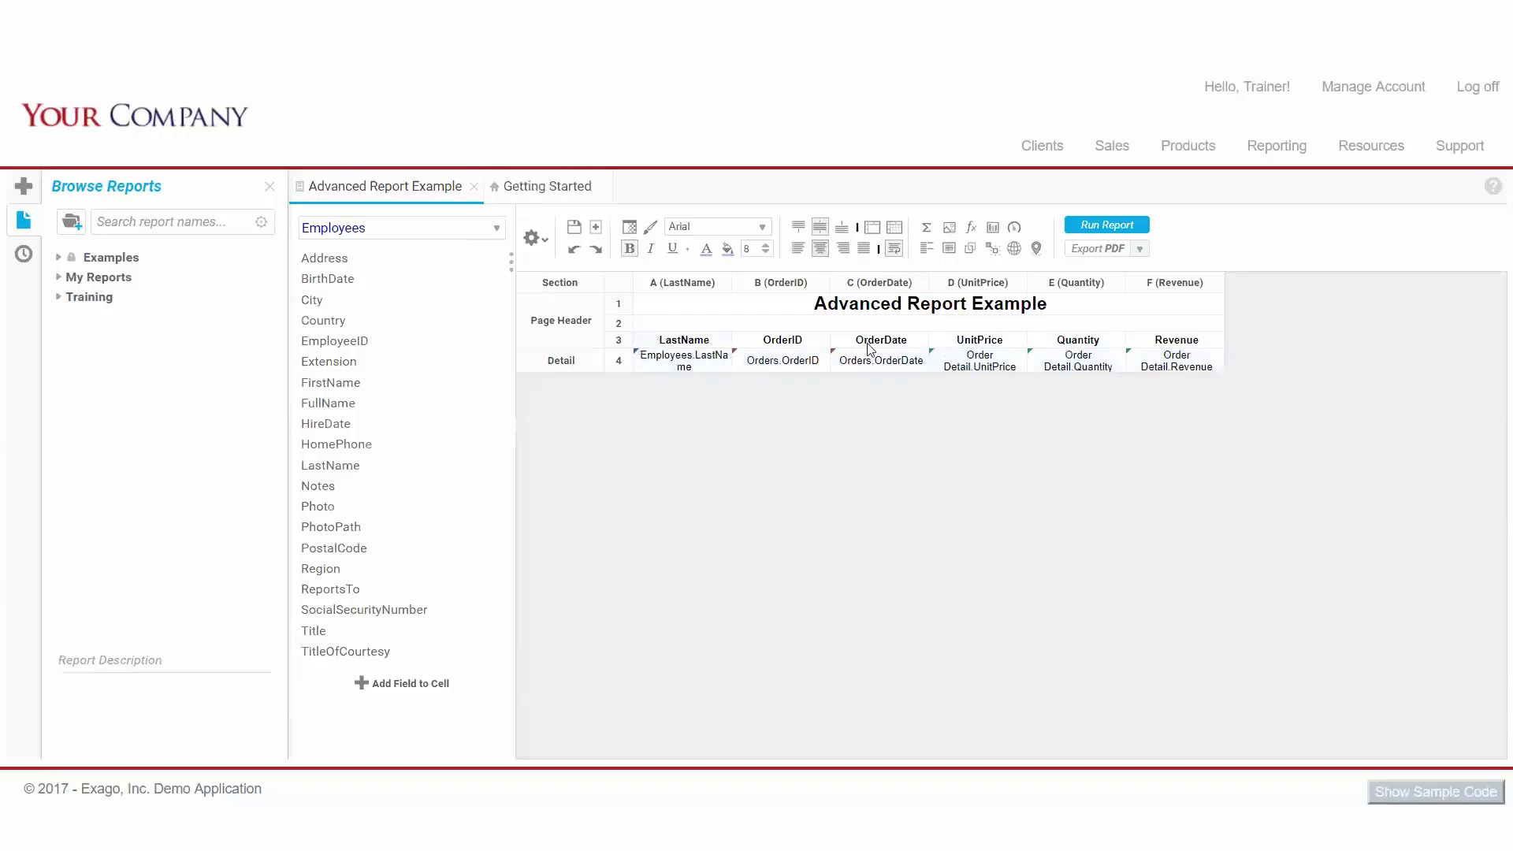
shift+click(1155, 346)
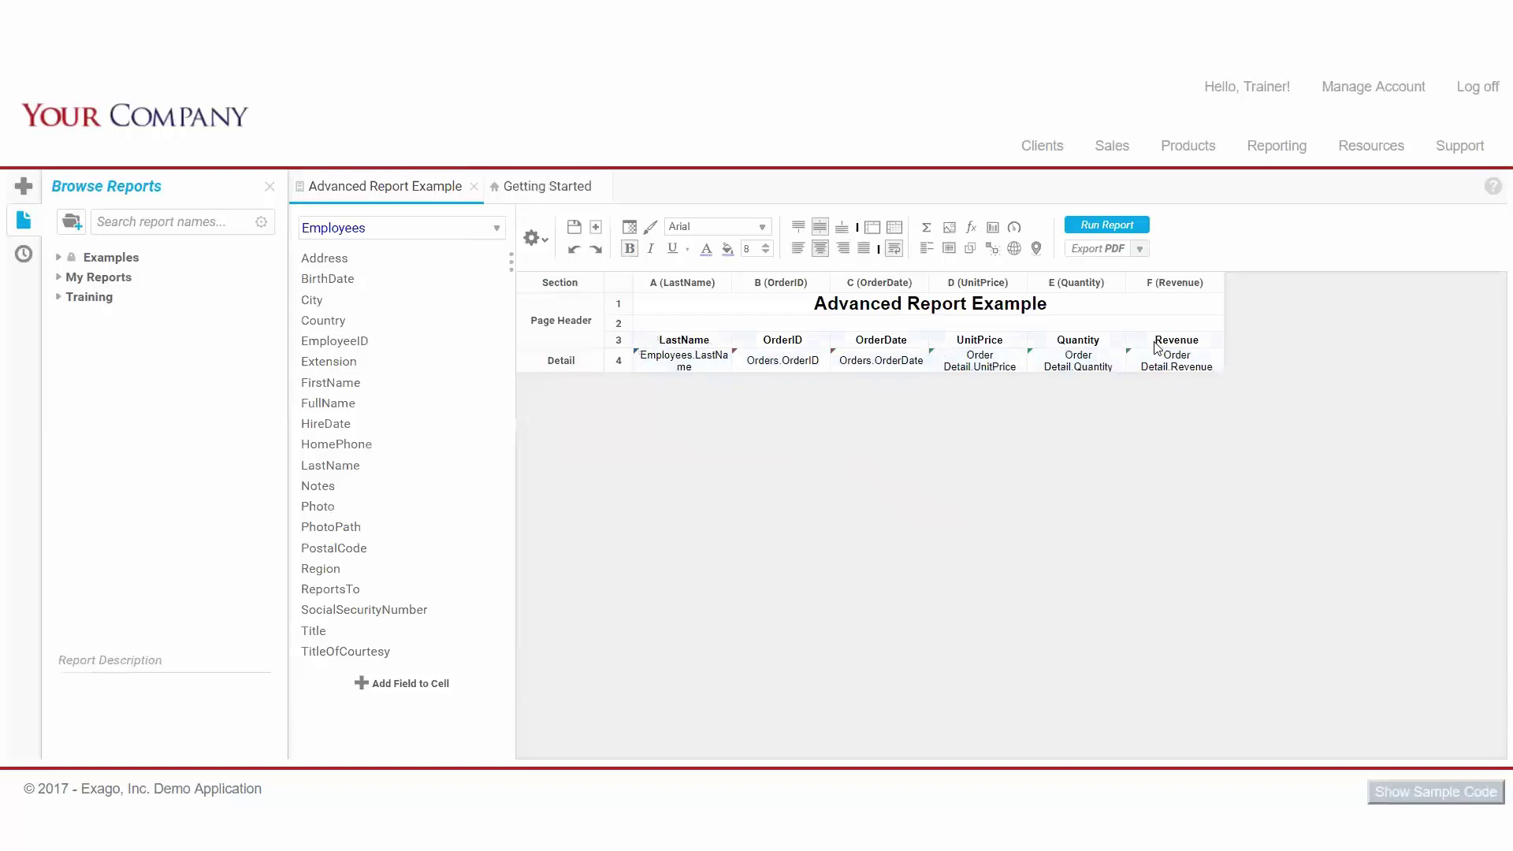
click(726, 251)
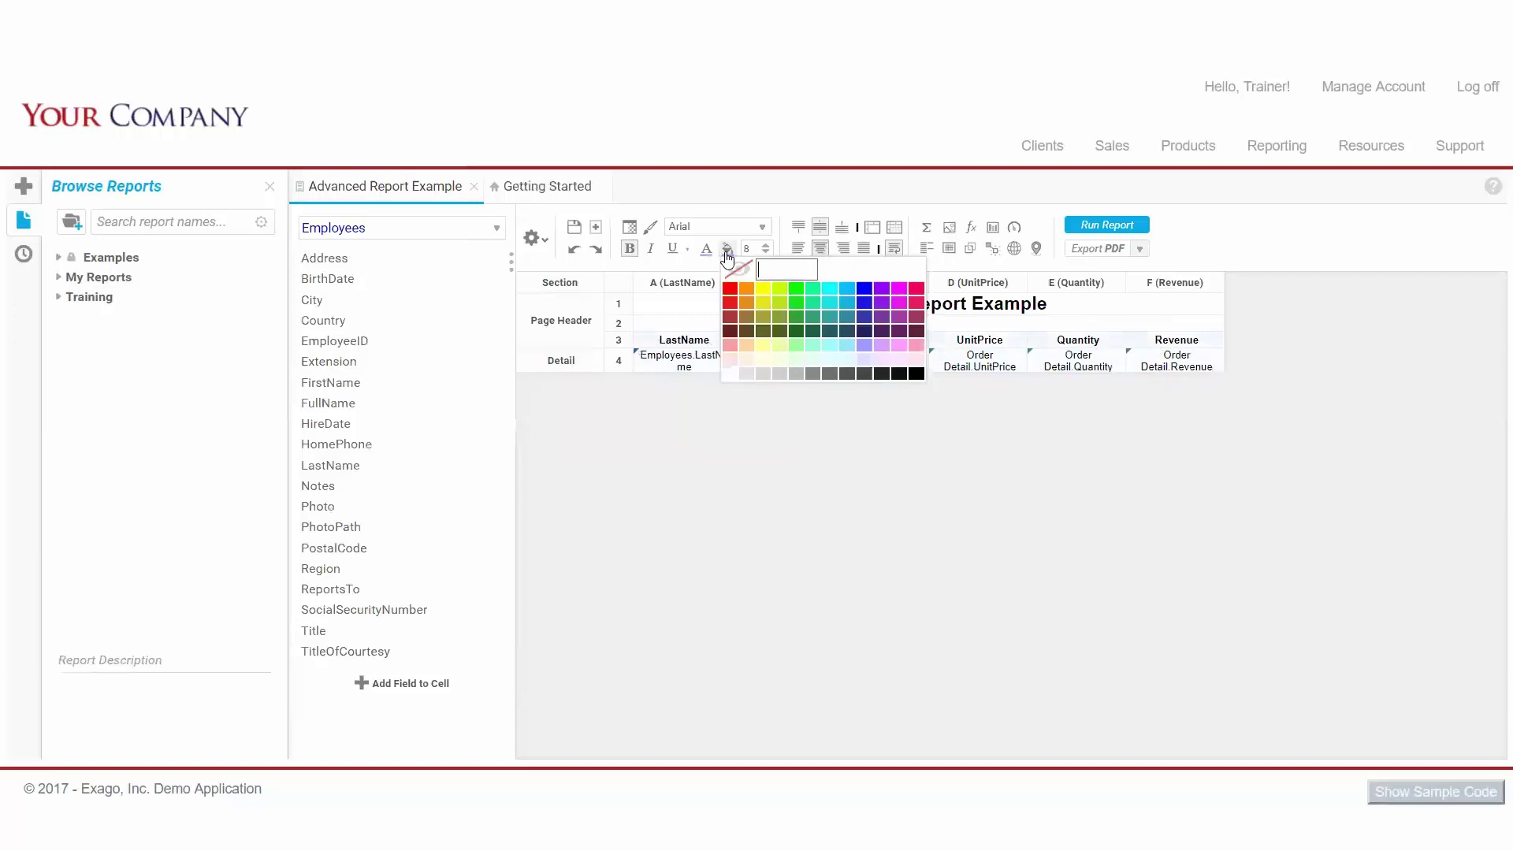
click(845, 304)
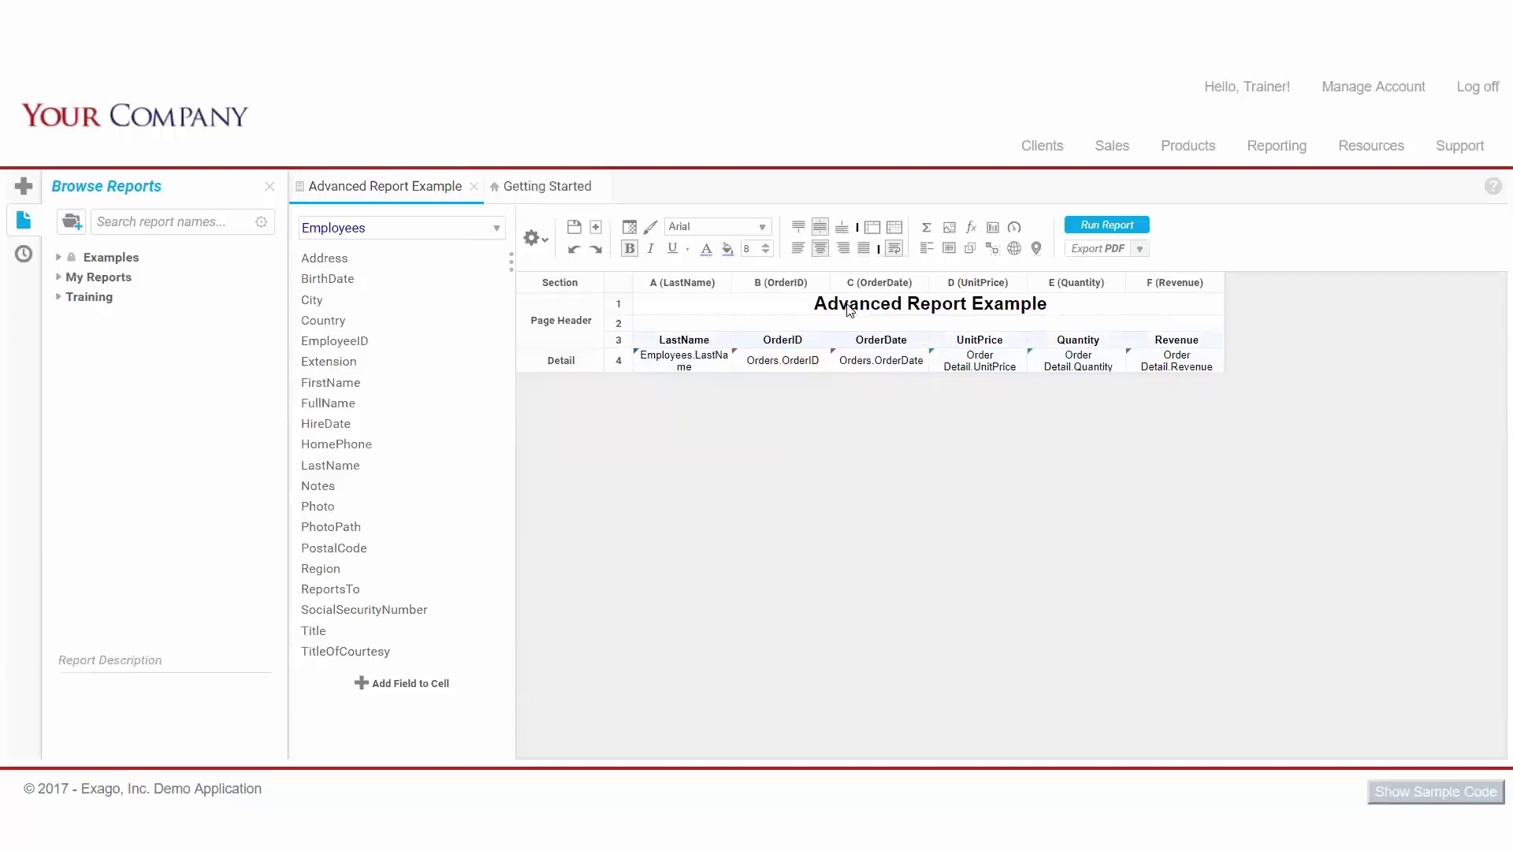
click(972, 489)
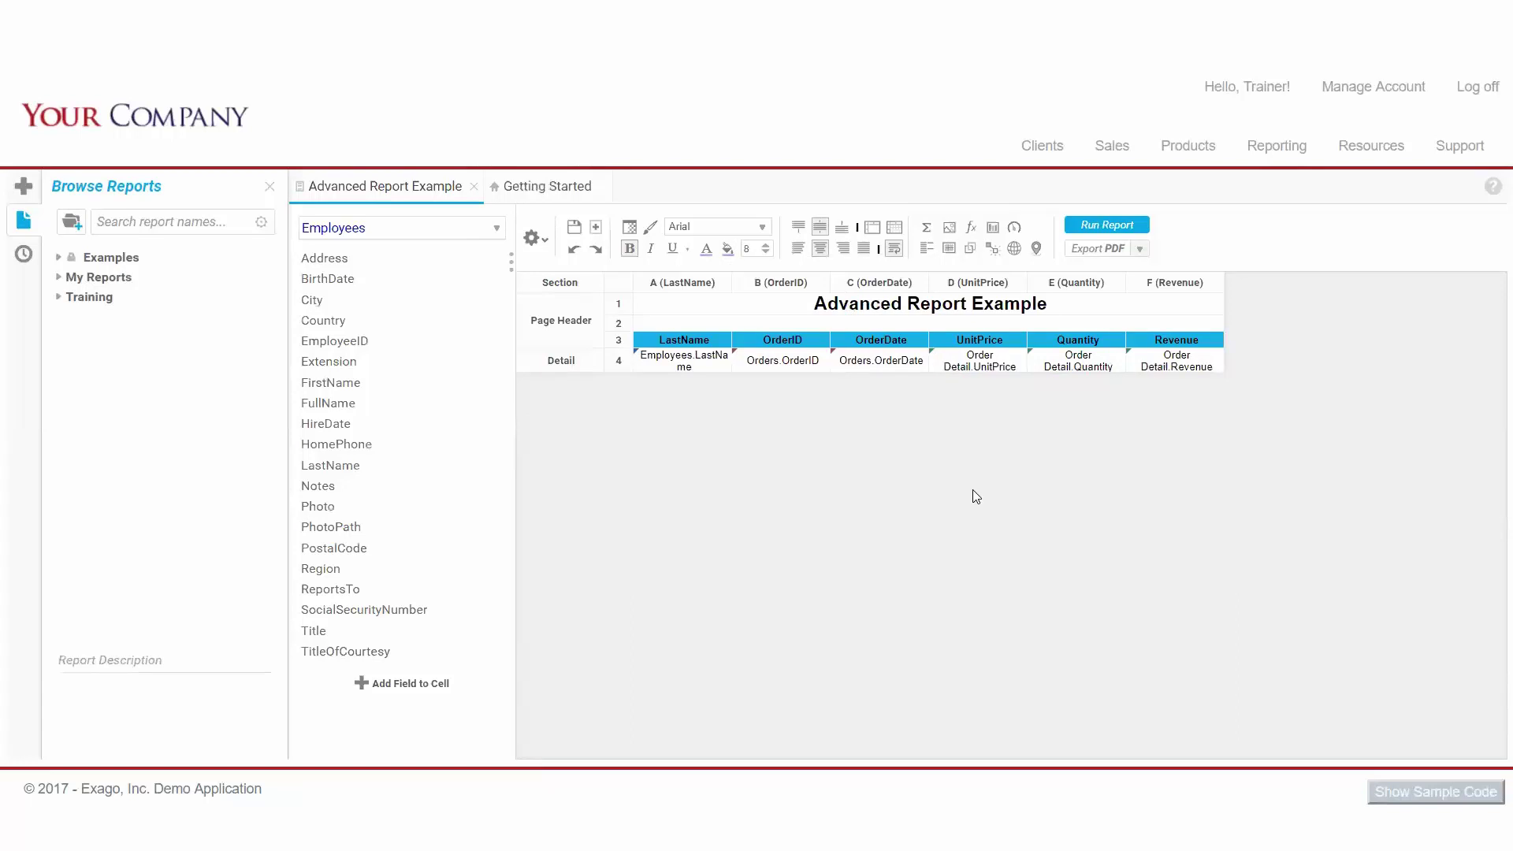
click(538, 246)
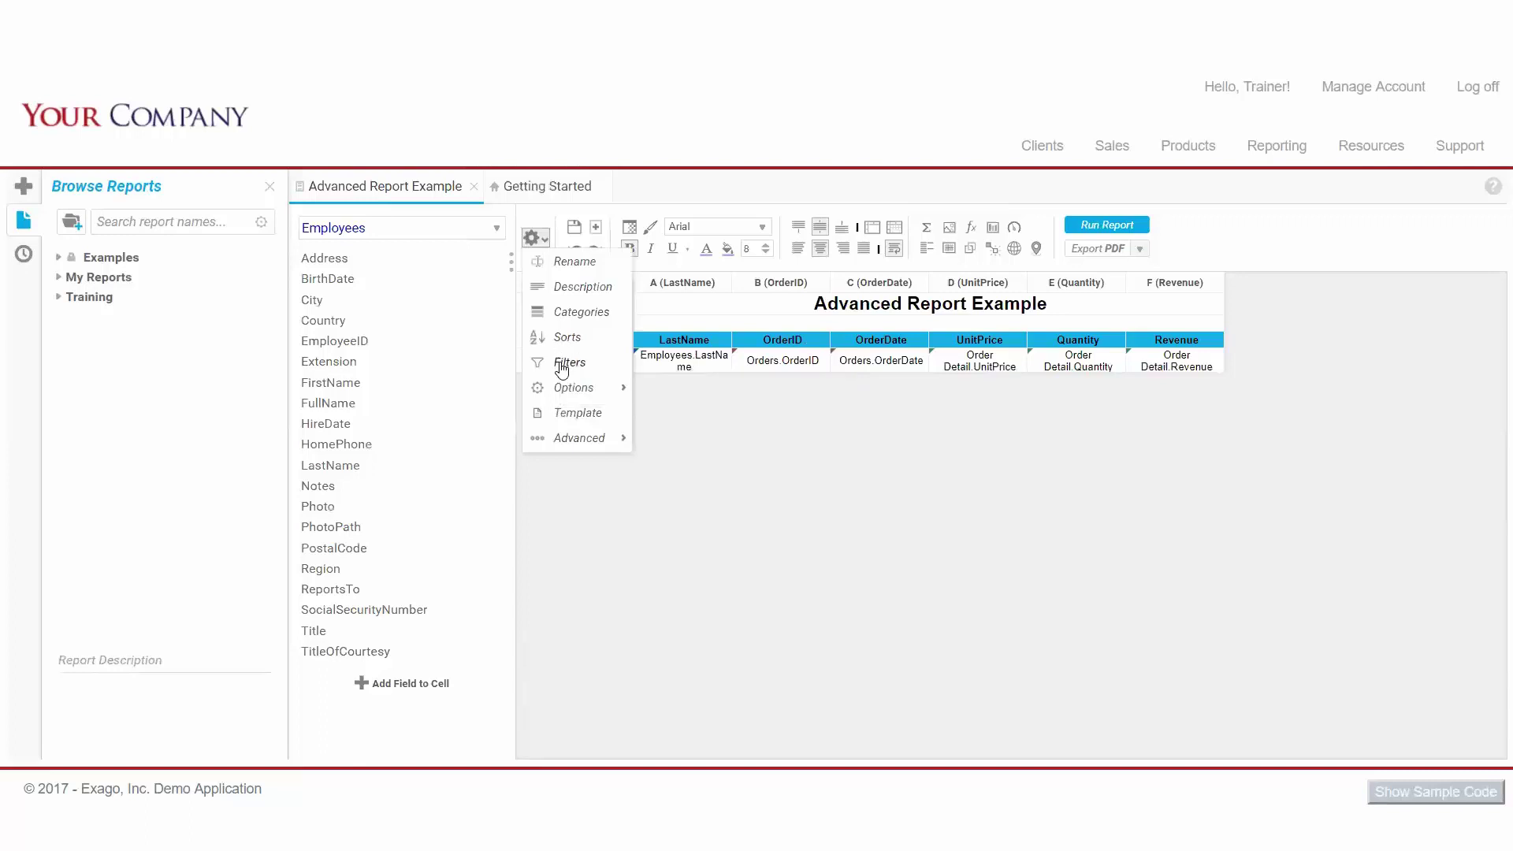
click(615, 578)
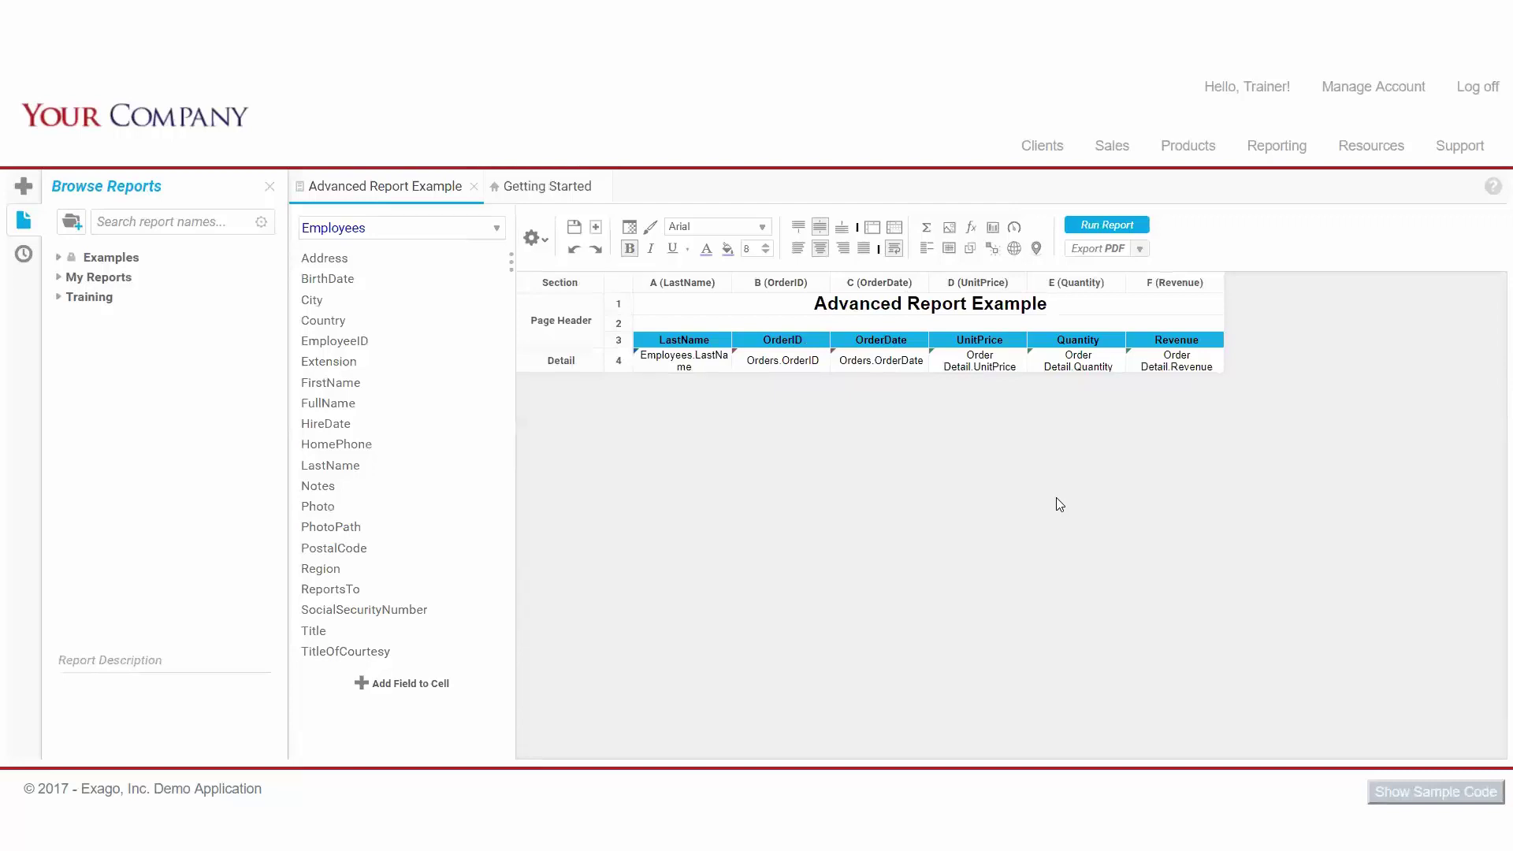
Step: Run the report in a separate tab, return to the designer, and check the Export formats
click(1128, 229)
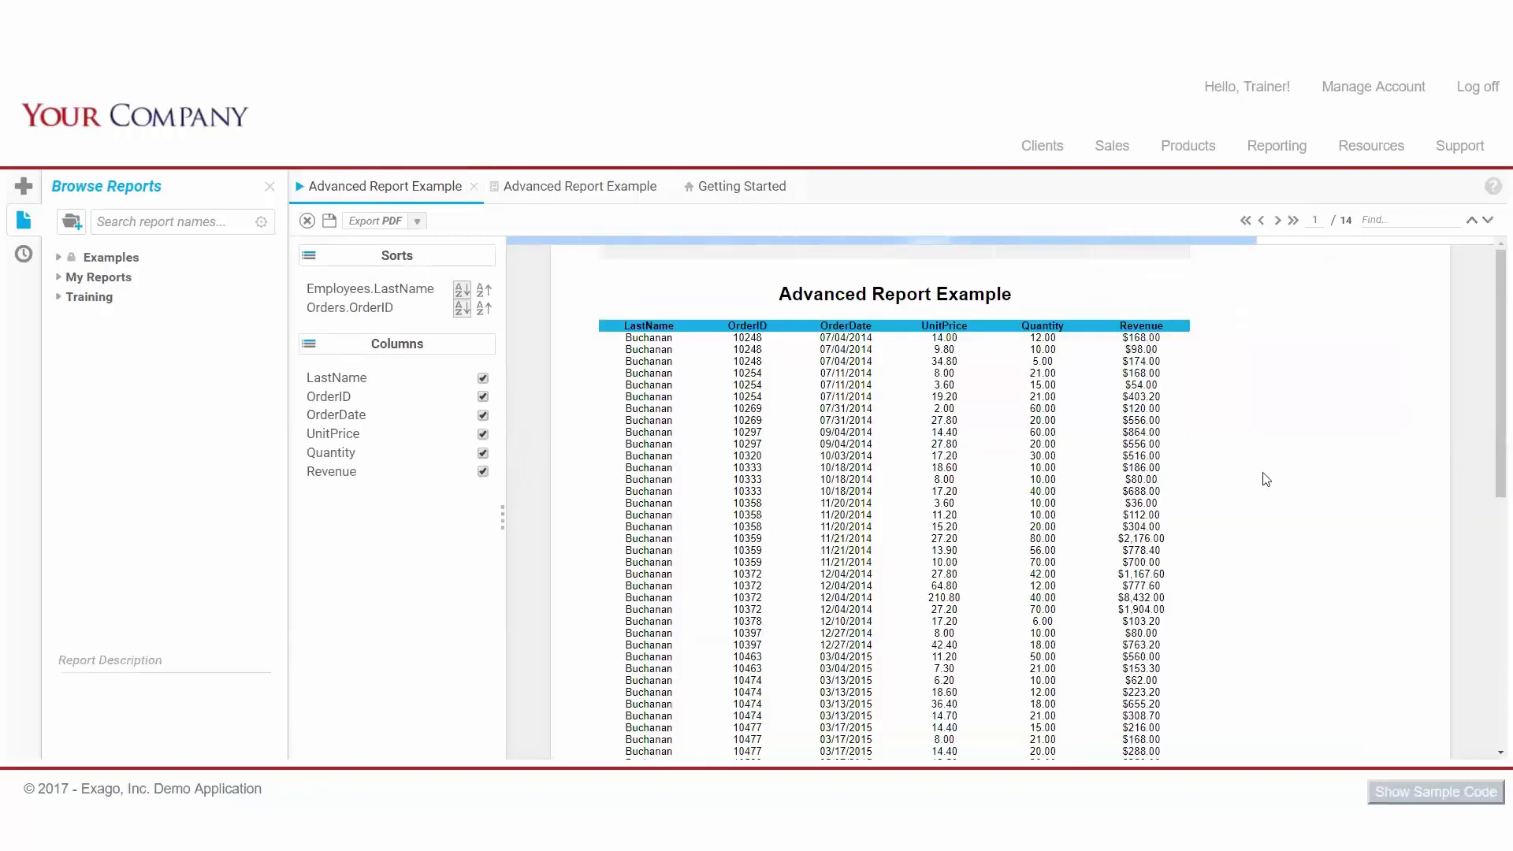
click(601, 187)
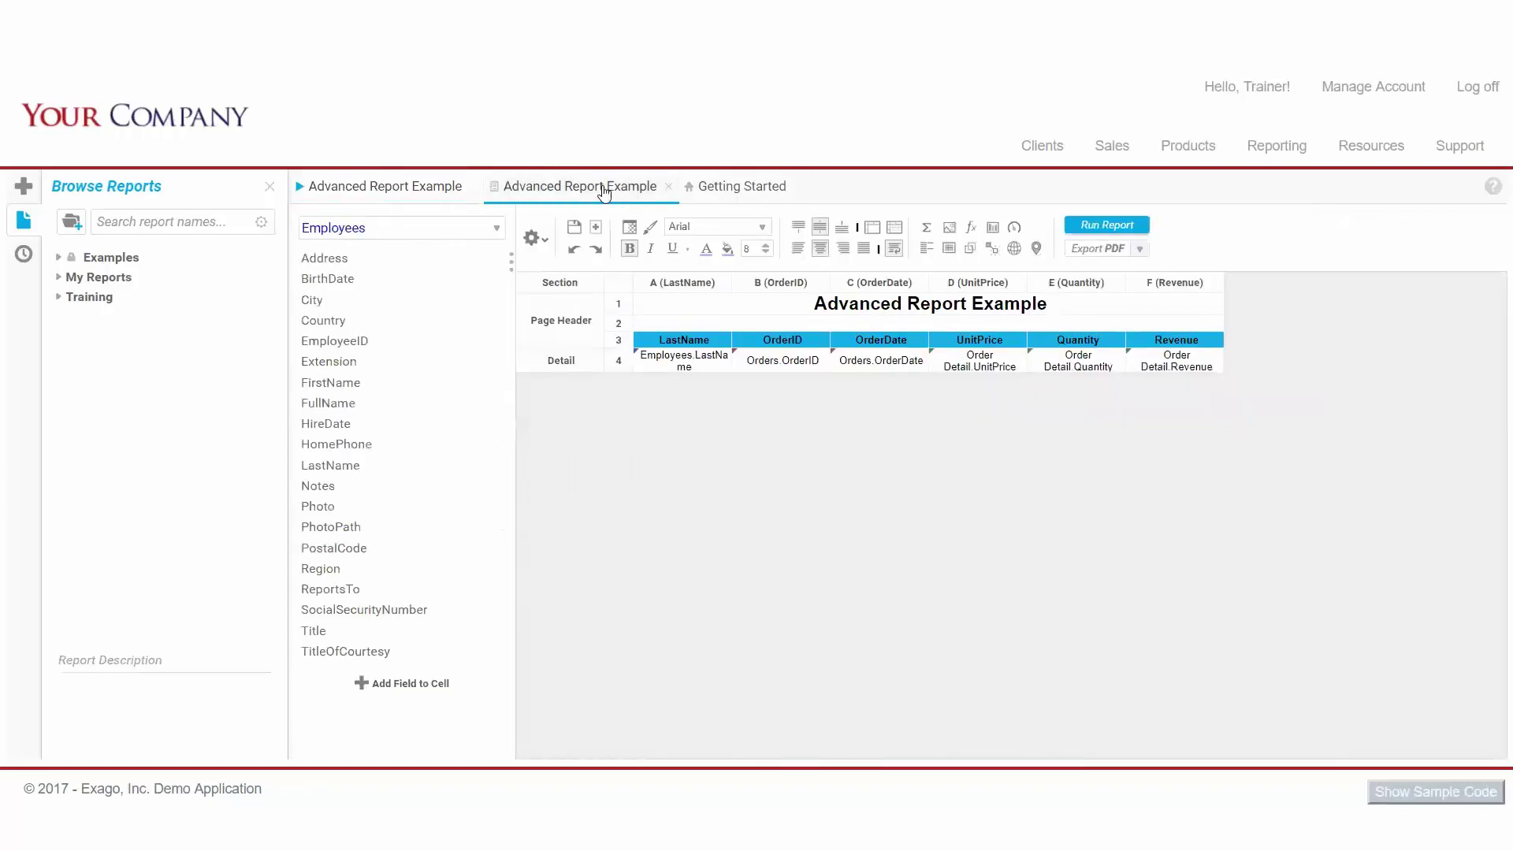
click(1140, 251)
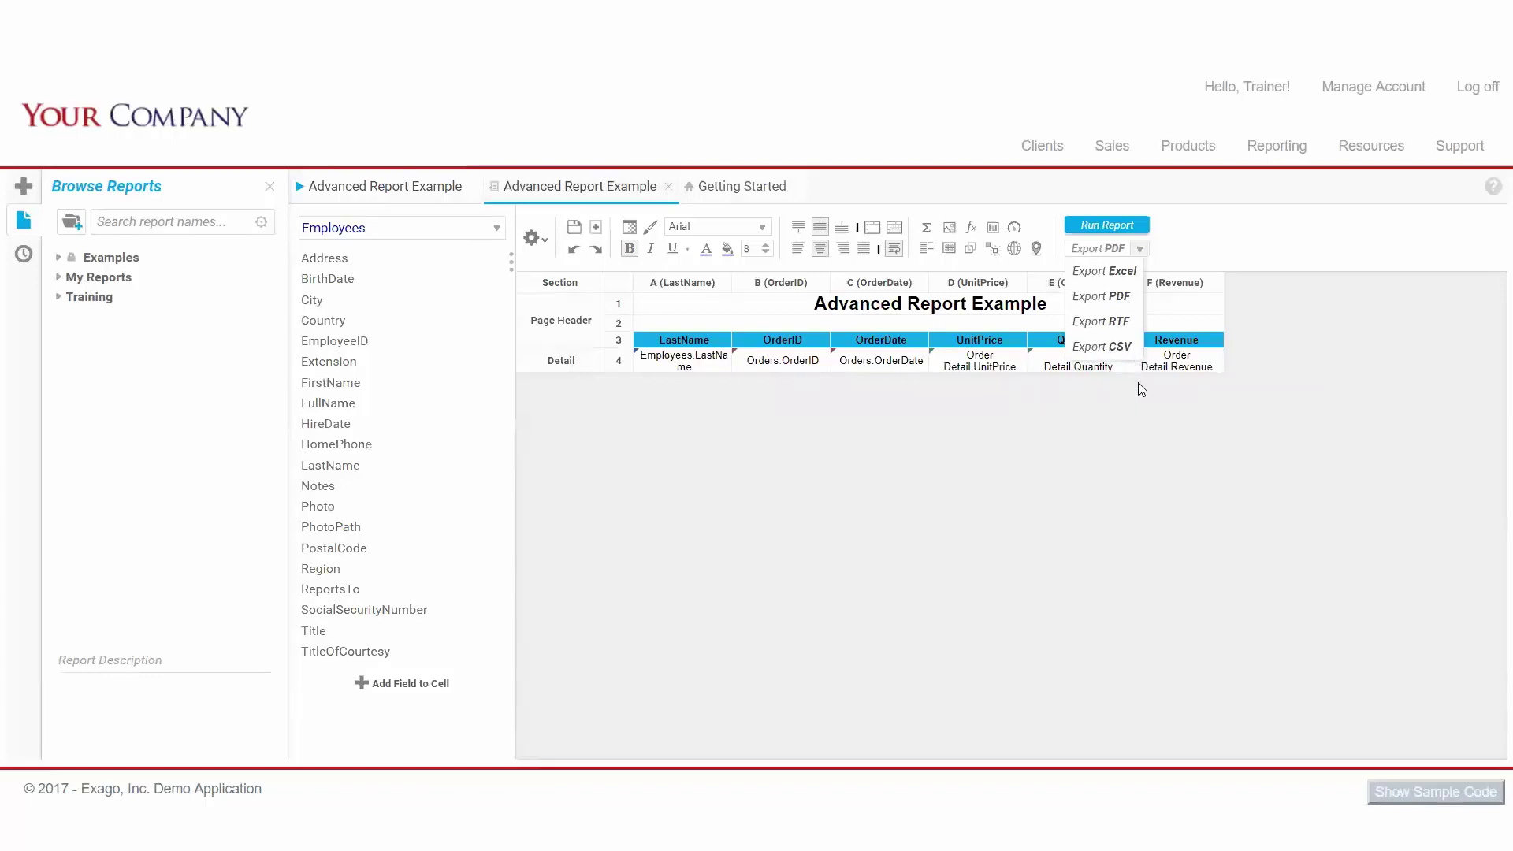
click(1154, 418)
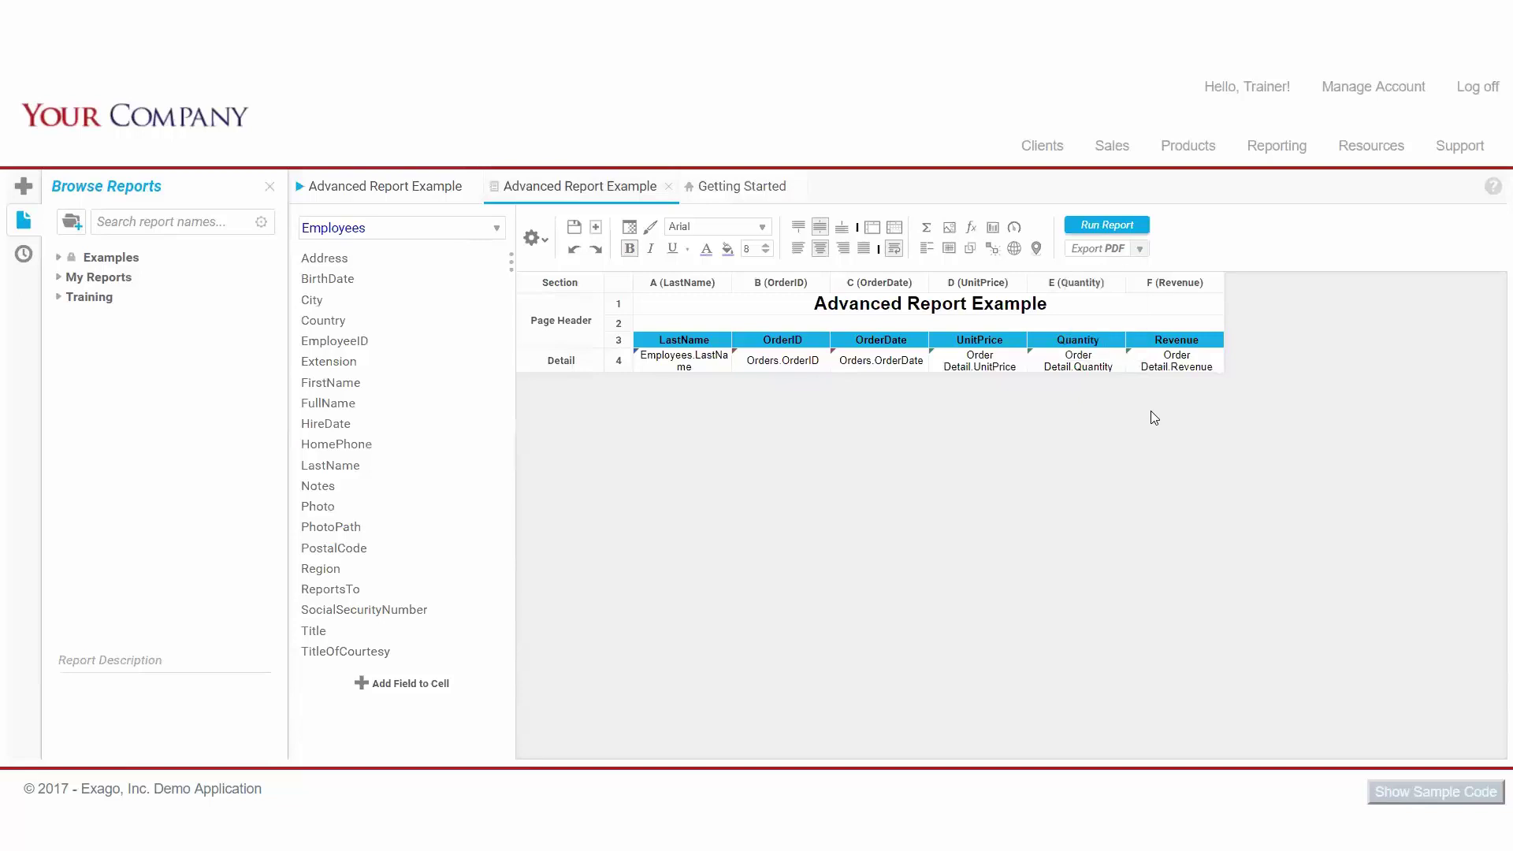